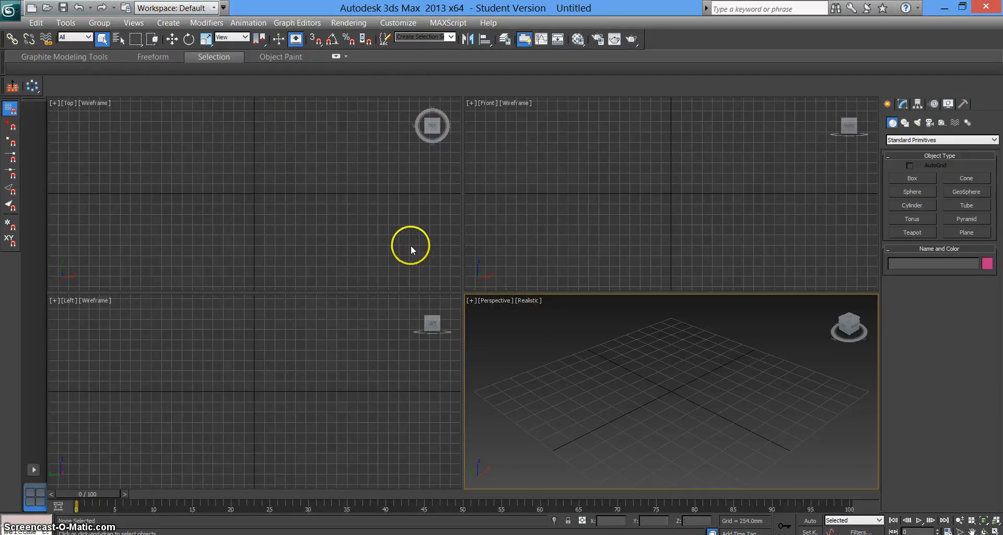
Open the render setup and set the output size to HDTV (video) at 1920x1080
click(253, 230)
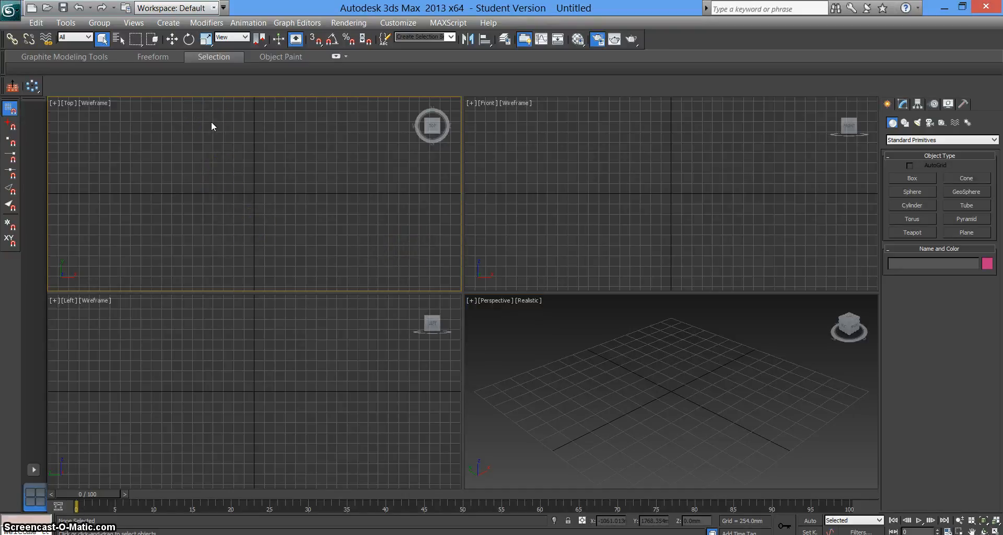
key(F10)
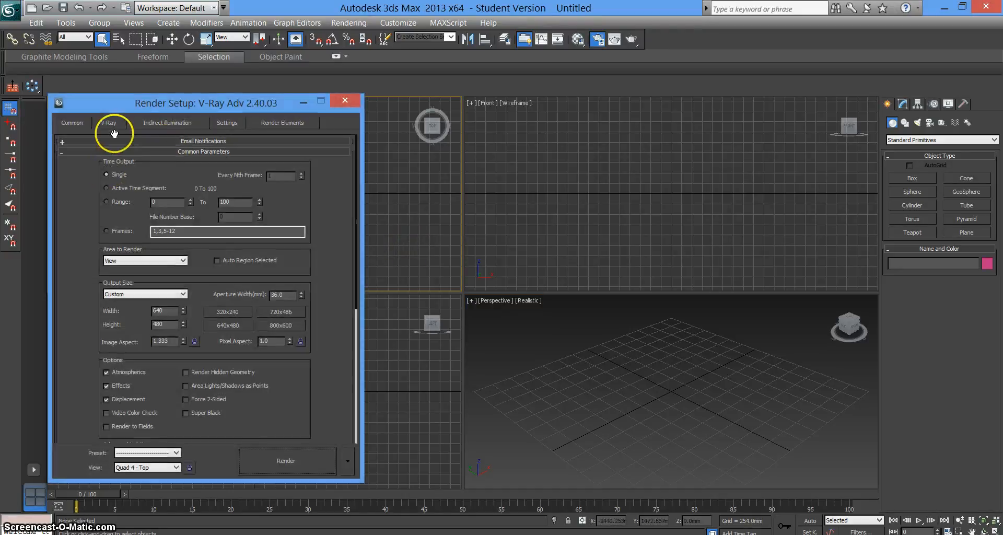
click(100, 151)
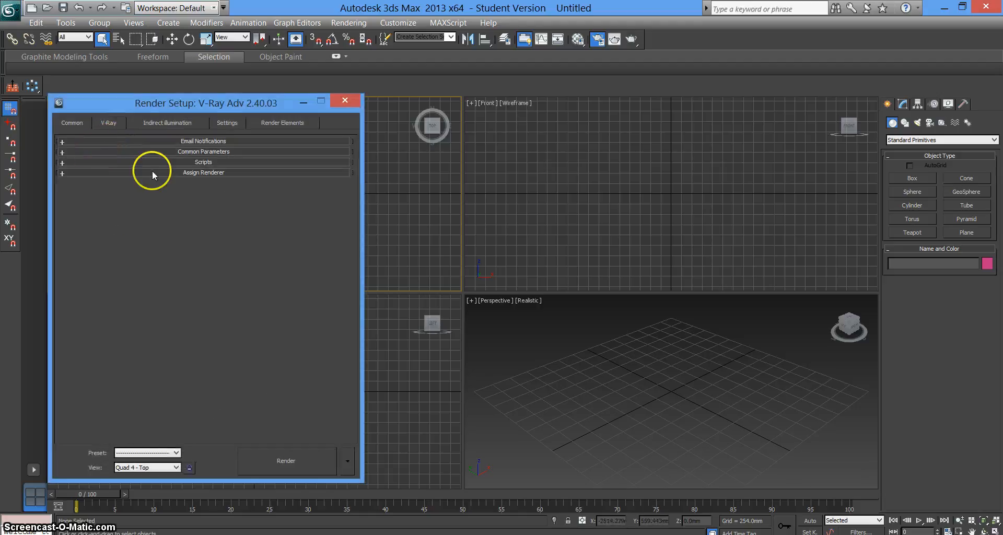
click(185, 173)
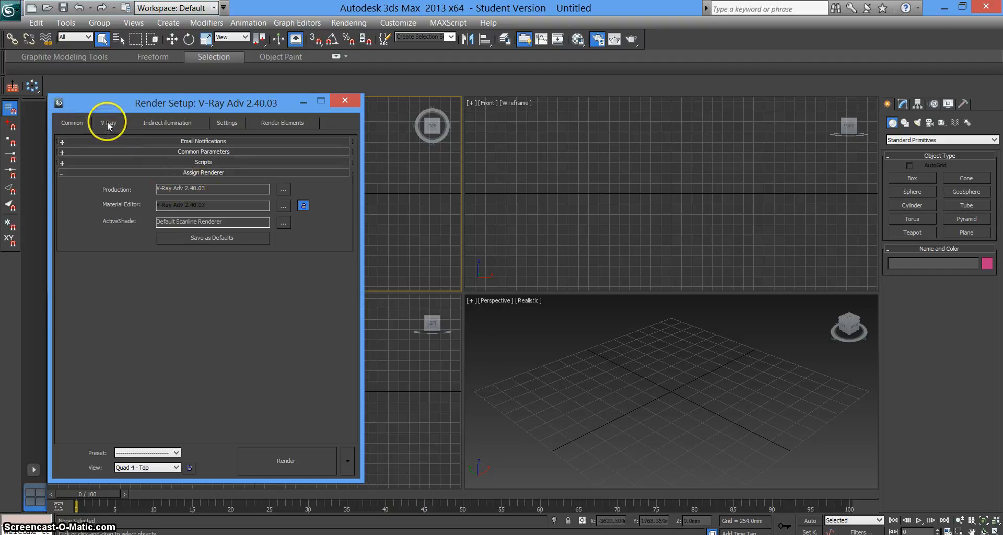
click(132, 151)
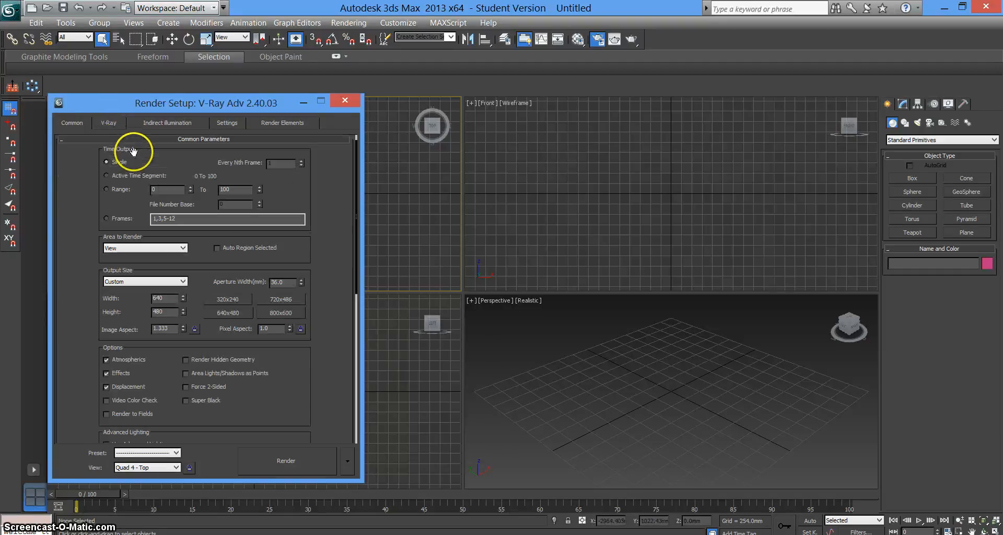
click(153, 282)
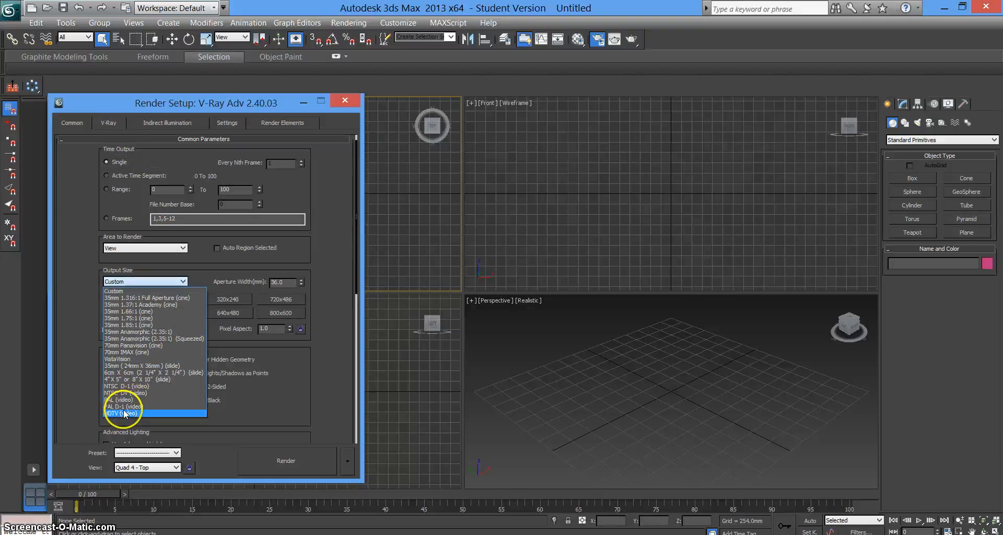
click(125, 413)
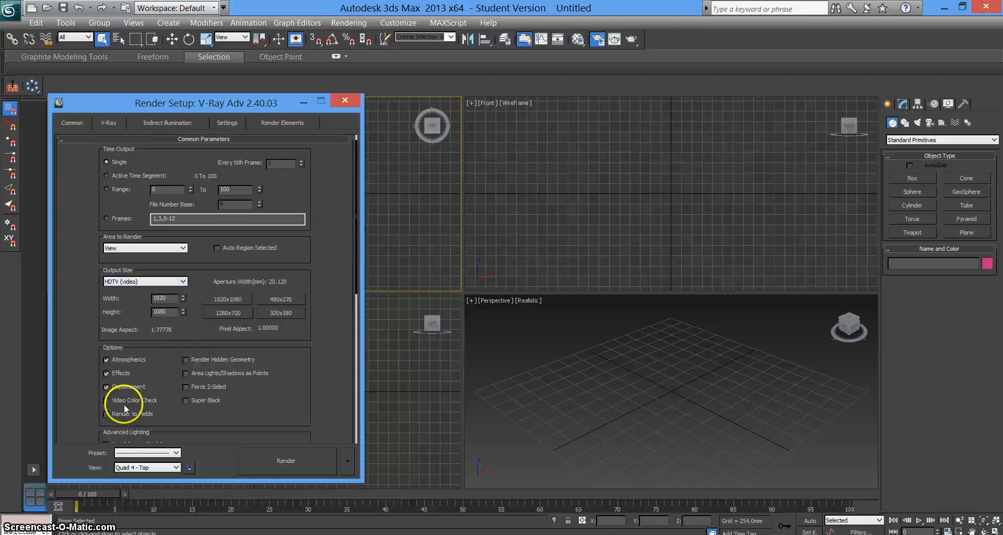
click(230, 299)
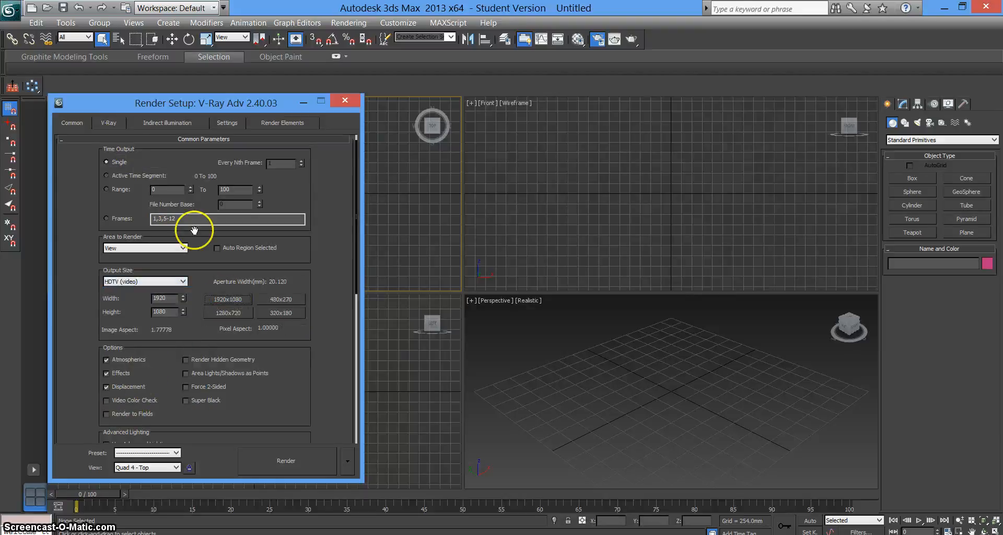
Set the V-Ray color mapping type to Exponential
click(104, 124)
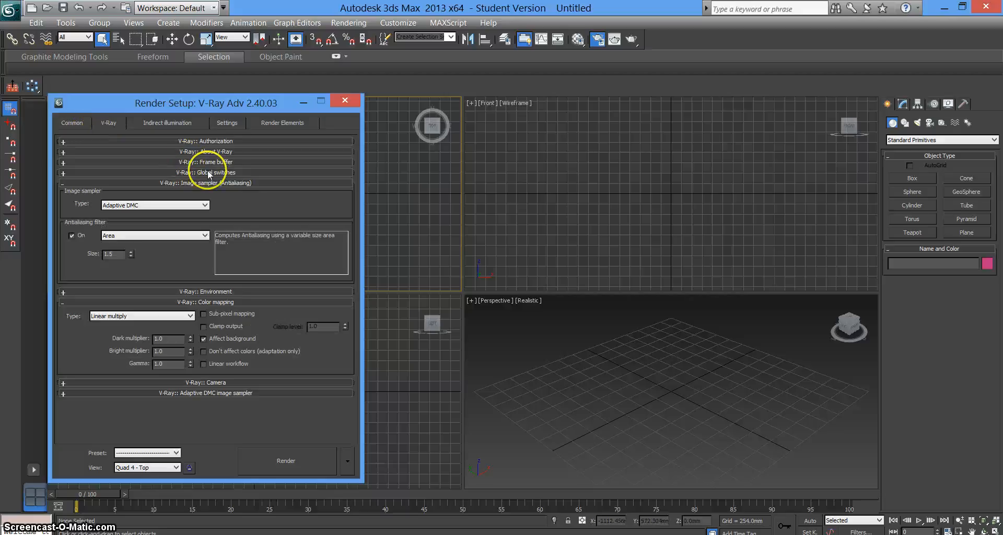
click(211, 302)
click(211, 300)
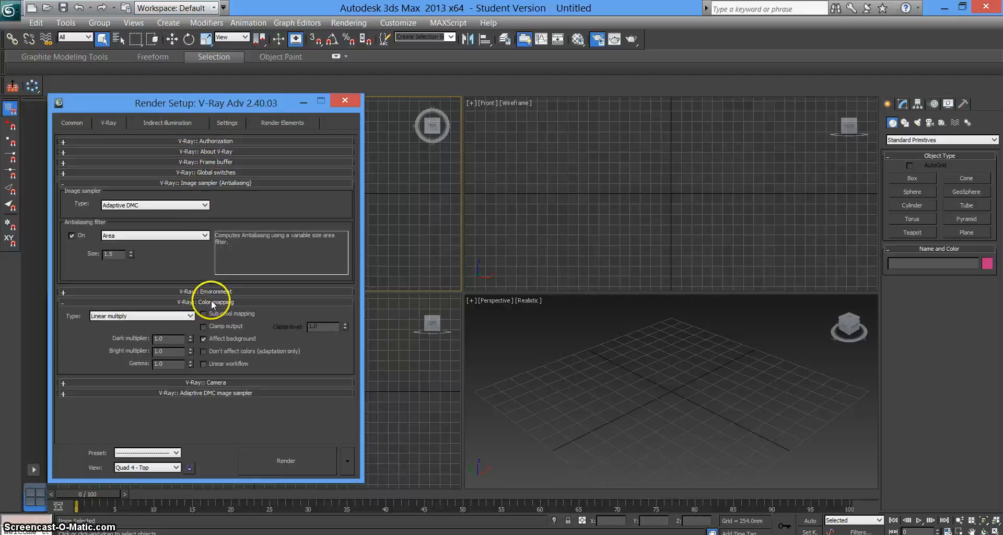
click(149, 317)
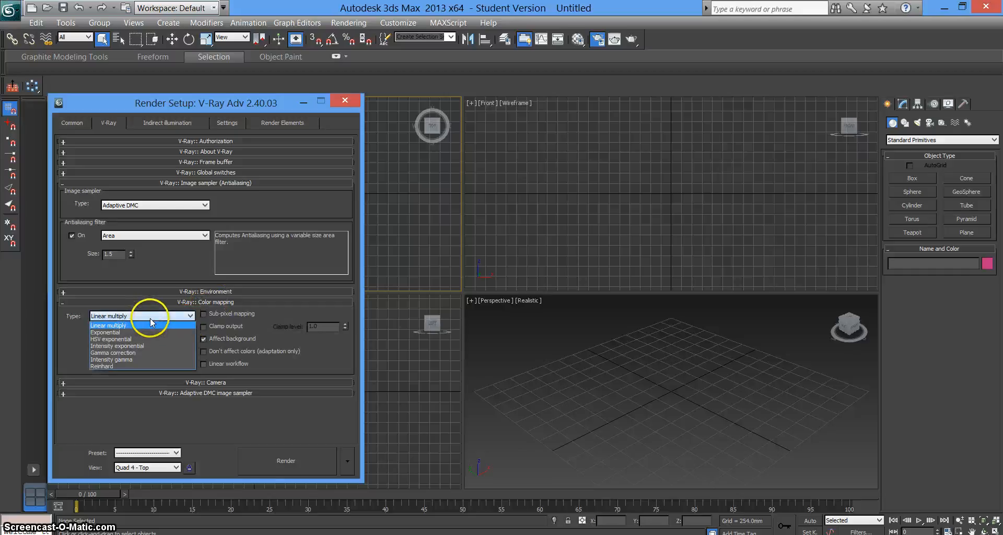
click(110, 332)
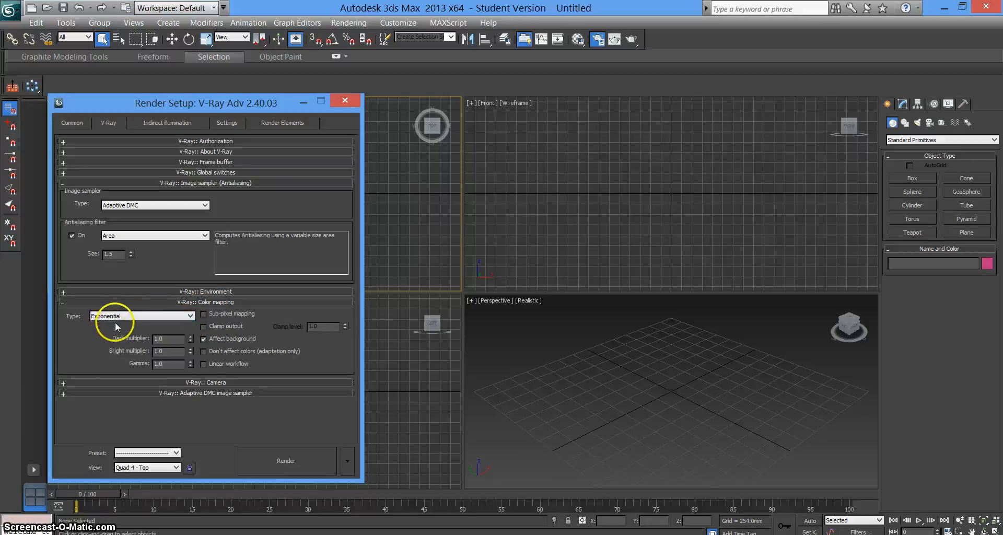
Turn on V-Ray indirect illumination and set the secondary bounces GI engine to Light cache
click(170, 125)
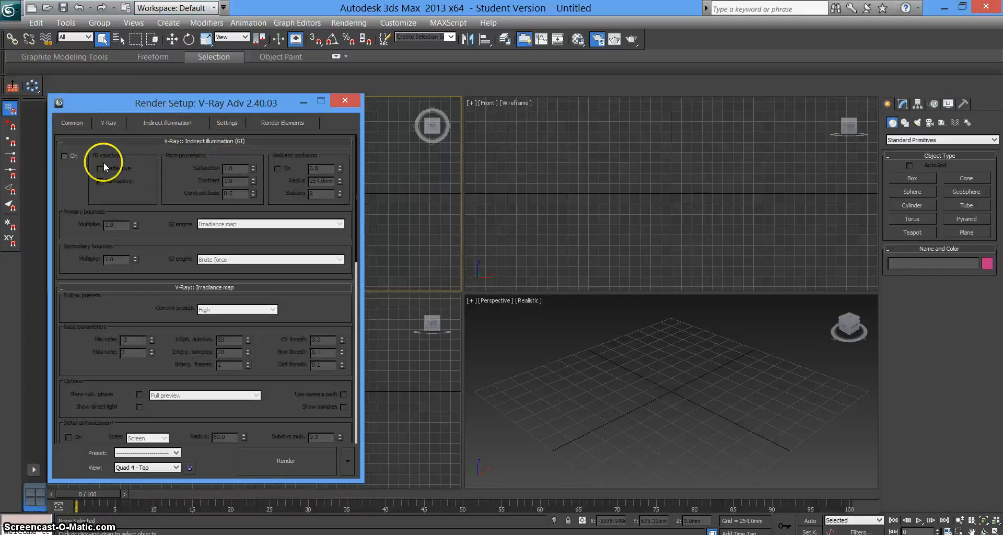
click(68, 155)
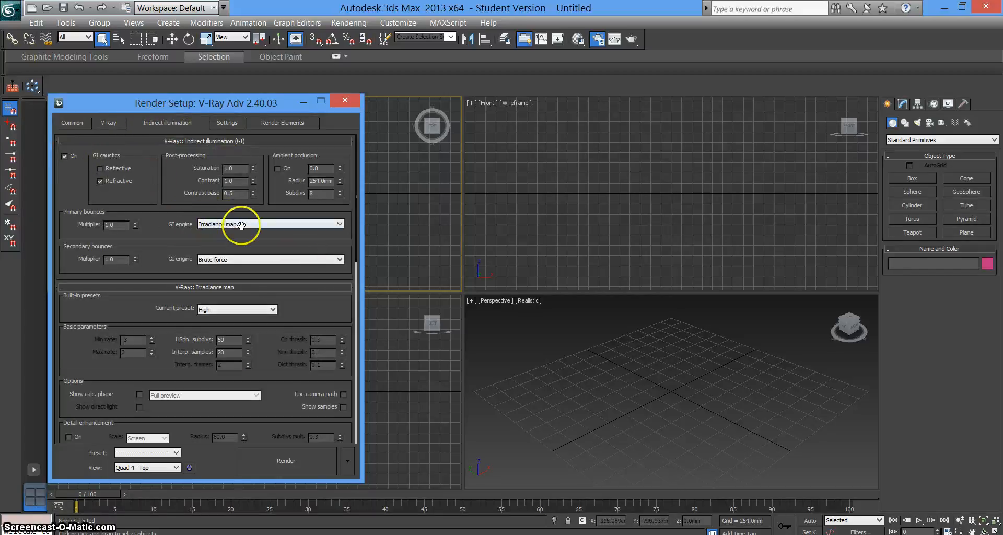
click(233, 260)
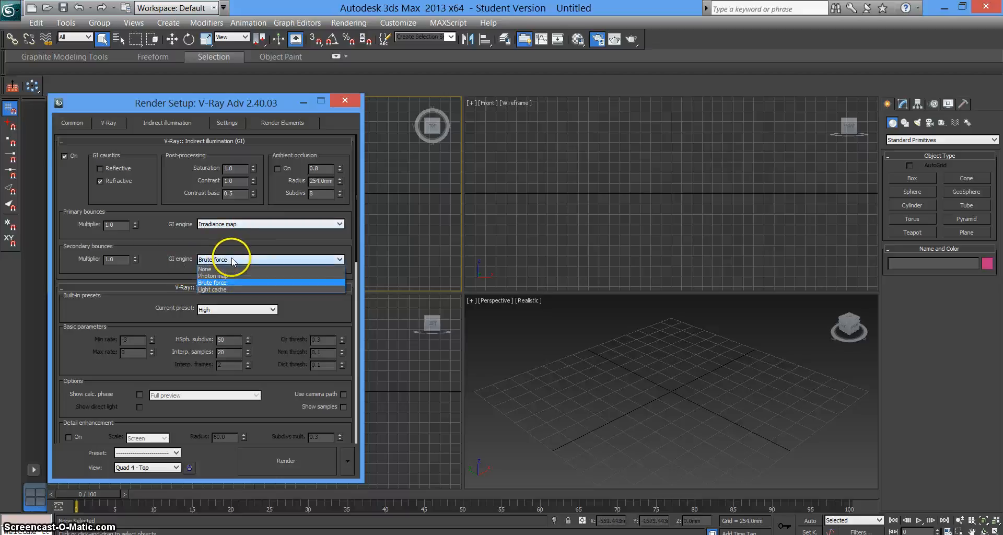
click(220, 289)
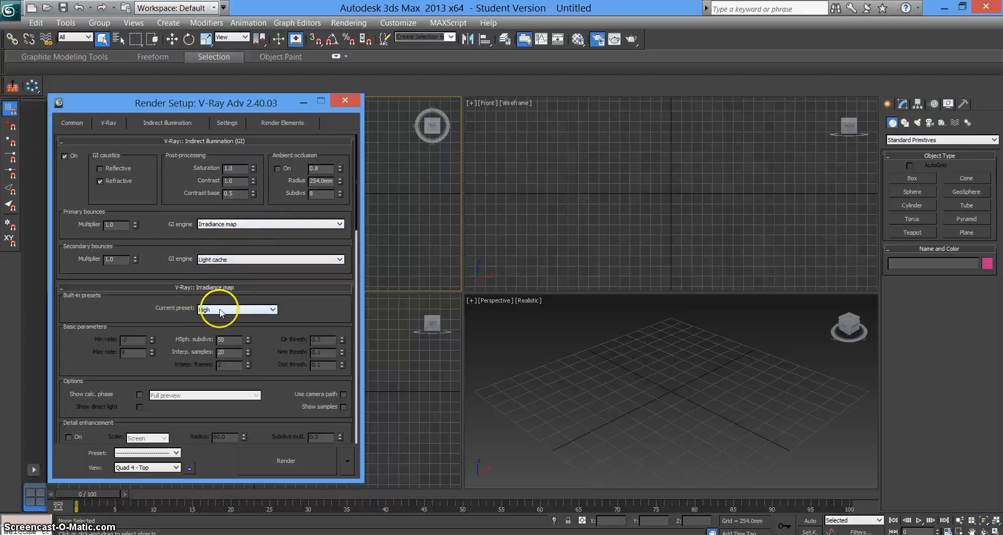
Choose the High irradiance map preset and set both HSph. subdivs and Interp. samples to 40
click(226, 309)
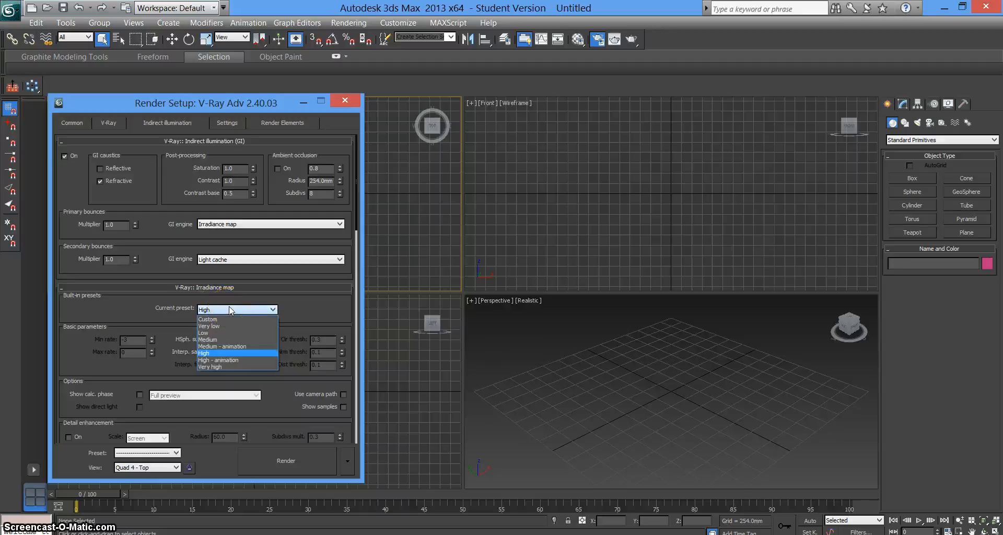
click(217, 352)
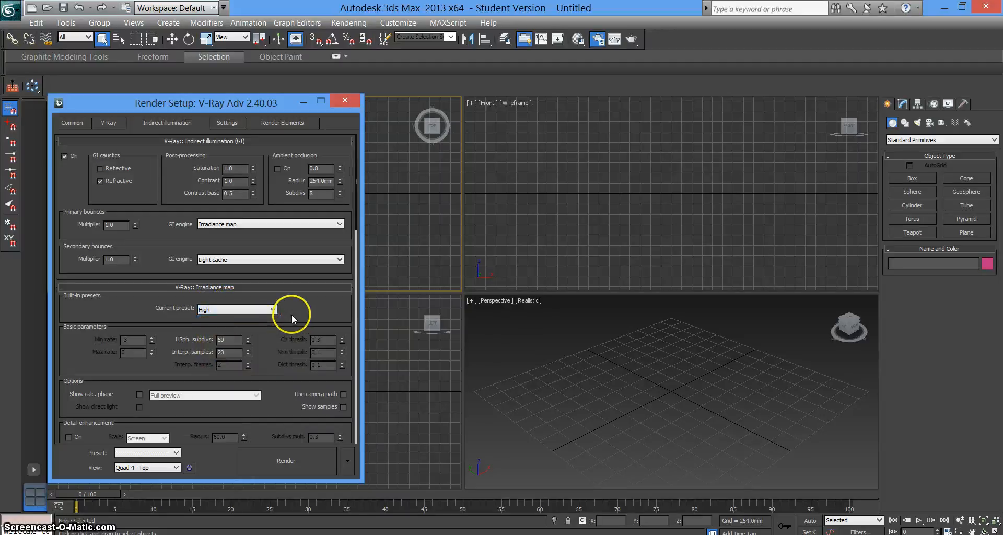
scroll(293, 311, down, 3)
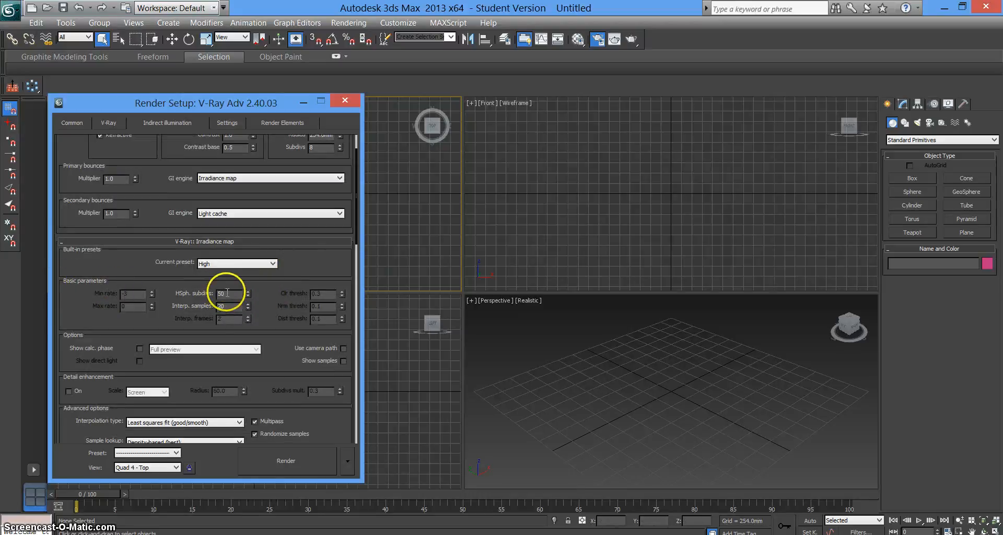
double_click(222, 293)
text(40)
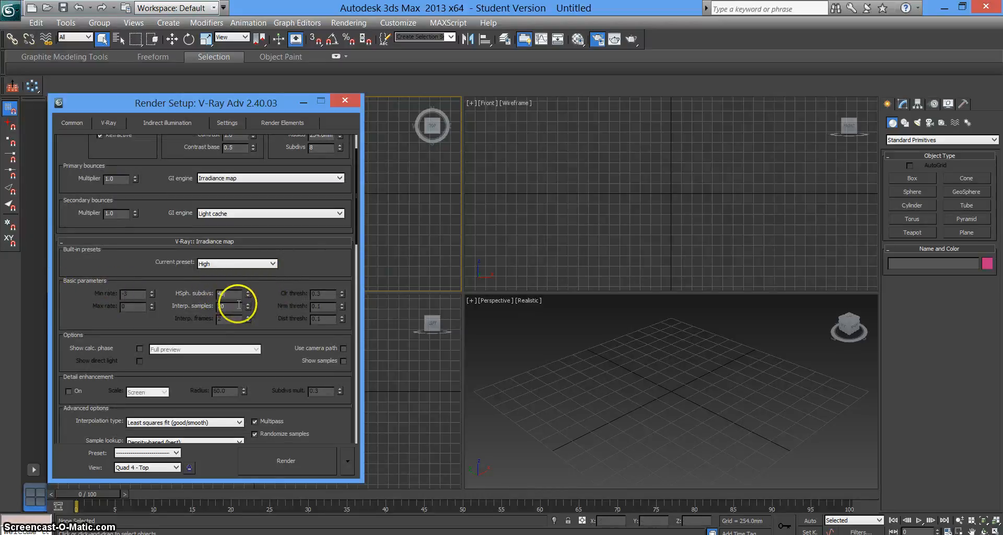
double_click(239, 305)
text(40)
Set the light cache's number of passes to 4 and close the render setup
drag(266, 298, 260, 194)
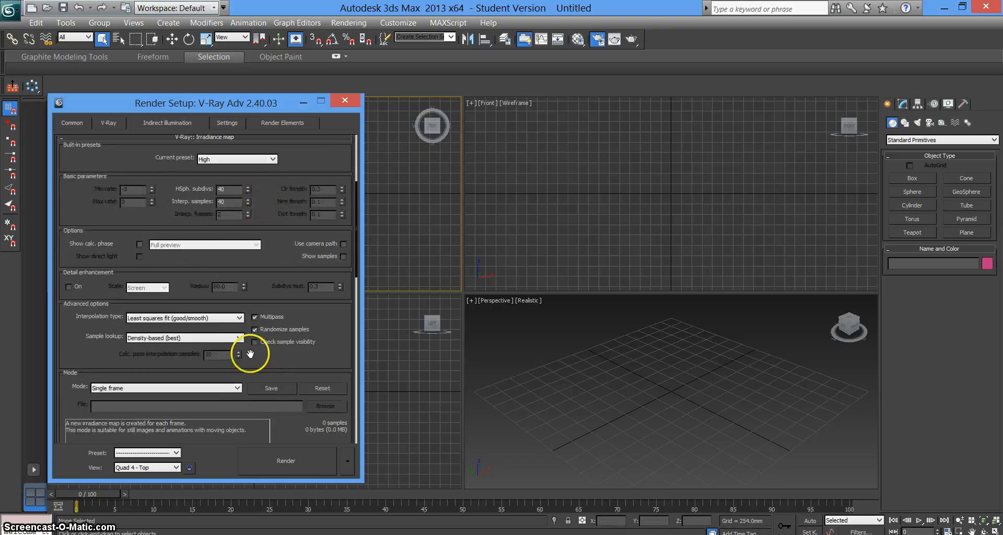
drag(257, 368, 254, 201)
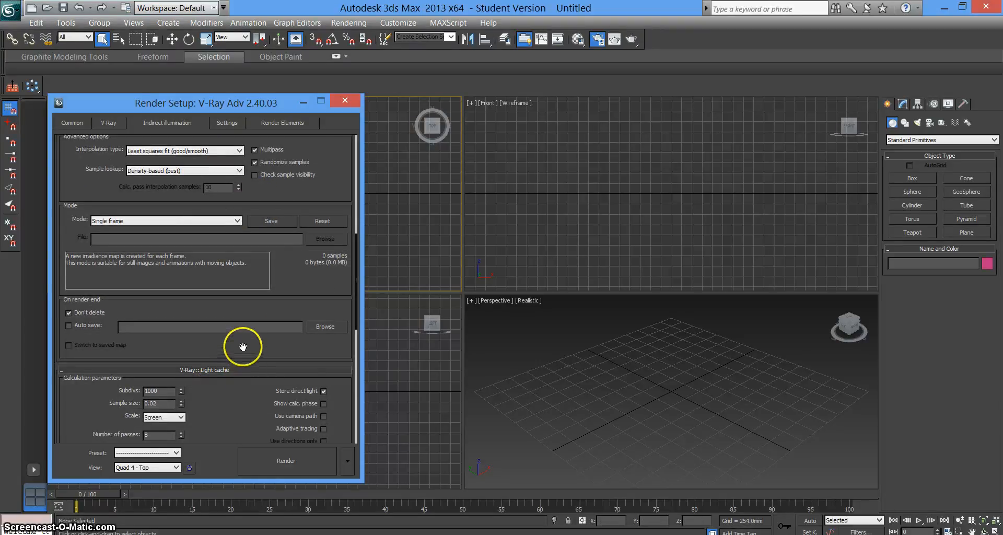
drag(242, 347, 242, 259)
drag(152, 348, 131, 346)
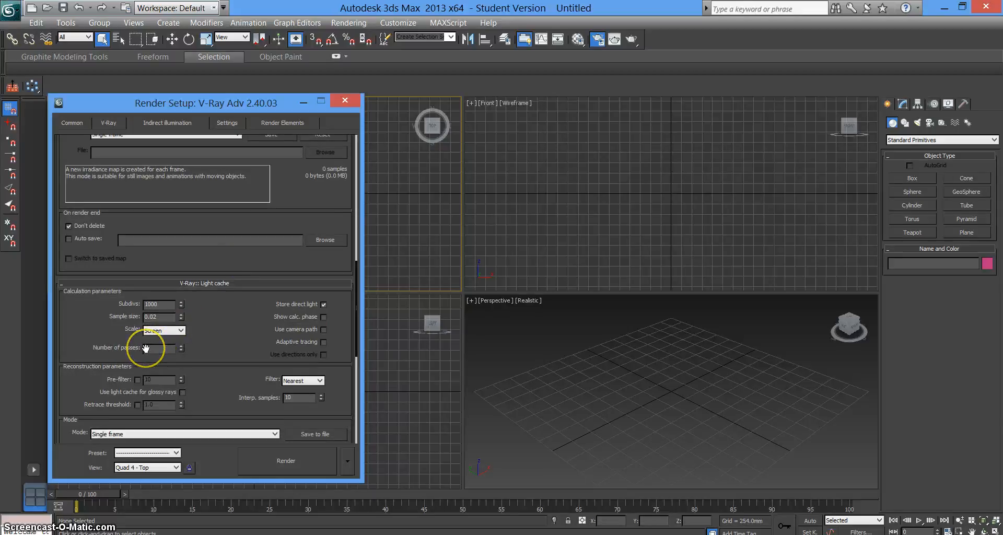
text(4)
click(172, 350)
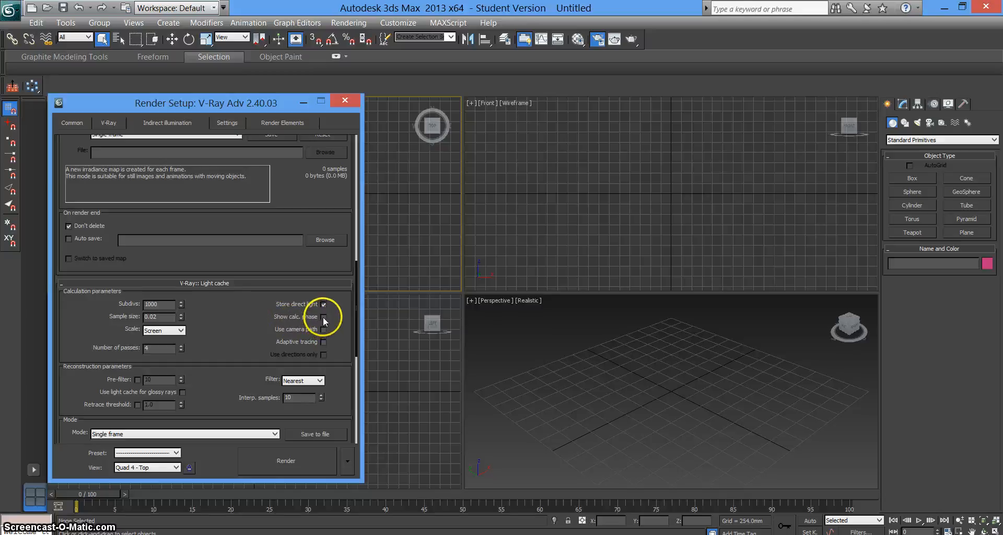
drag(241, 332, 262, 33)
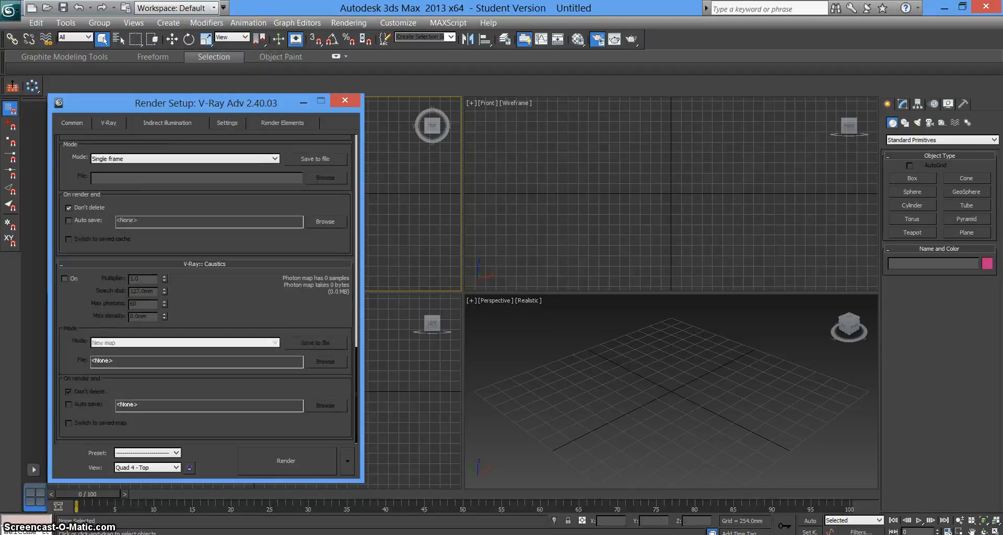
click(338, 100)
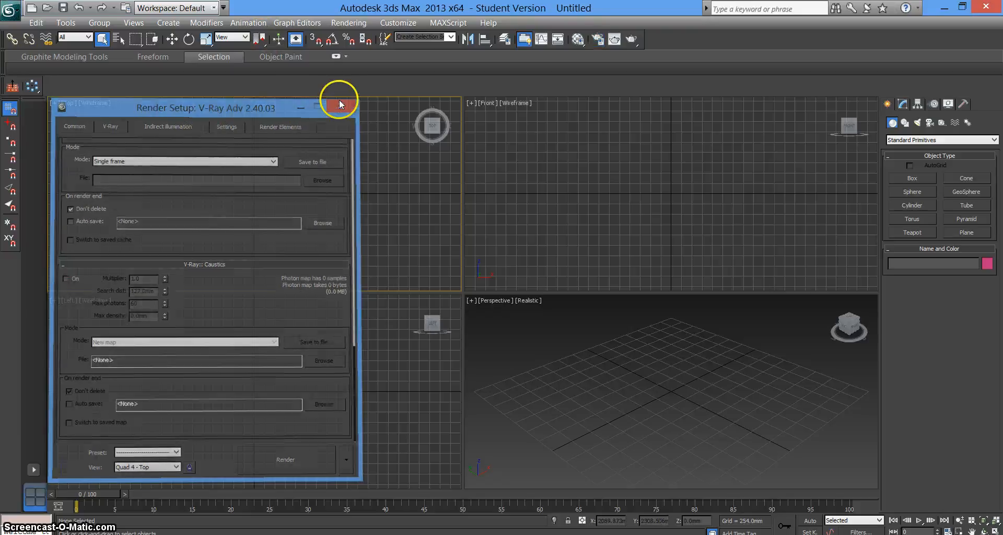
Place a VRayPlane on the grid in the Perspective viewport and maximize that viewport
click(504, 323)
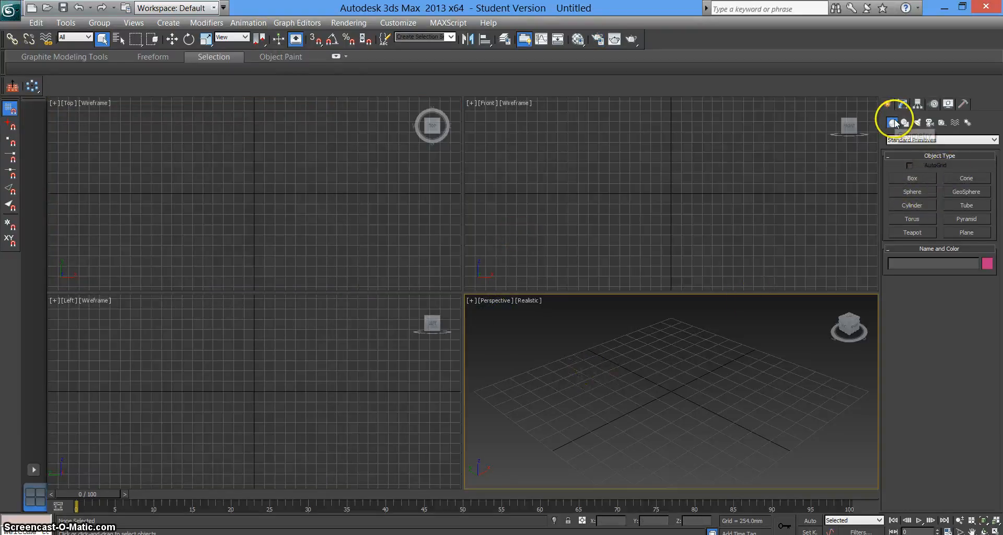
click(905, 142)
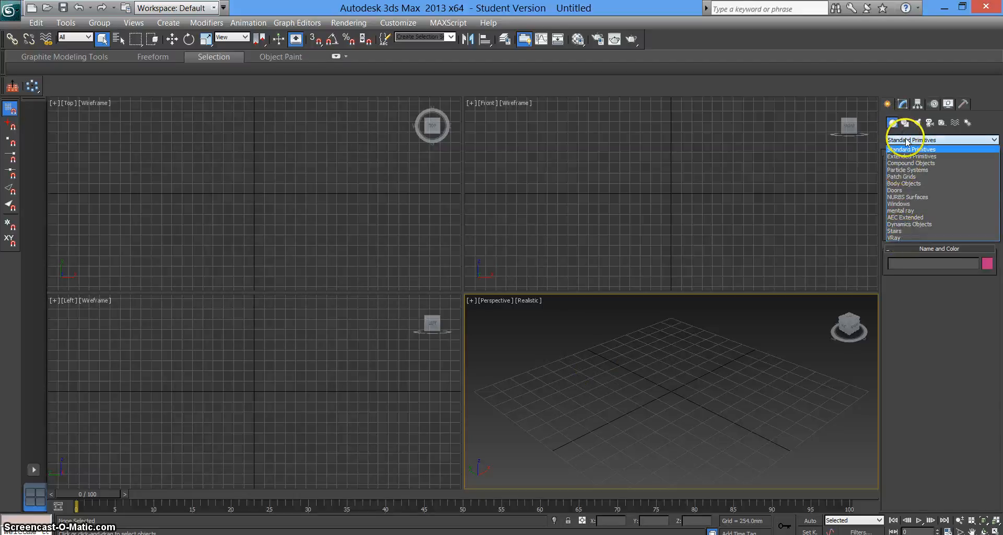
click(898, 238)
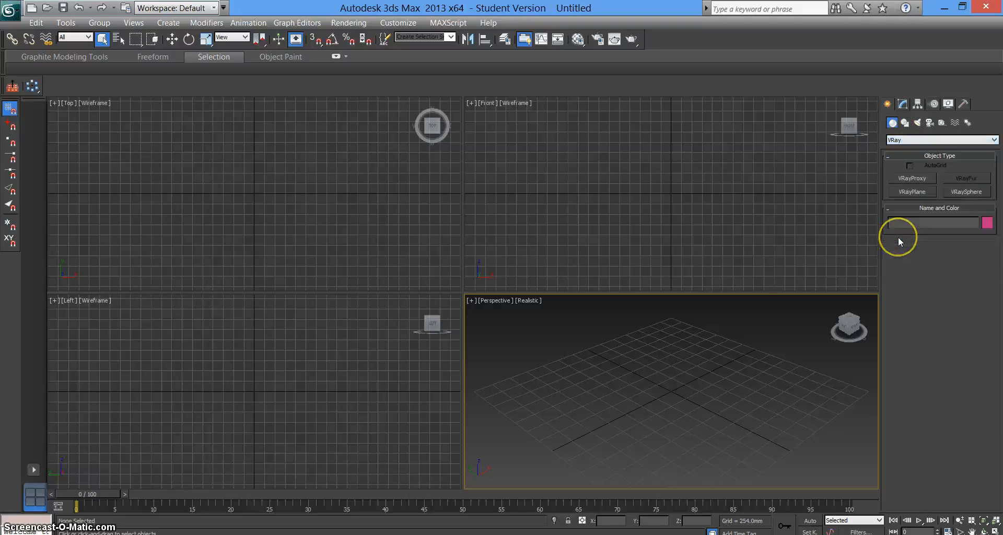
click(920, 192)
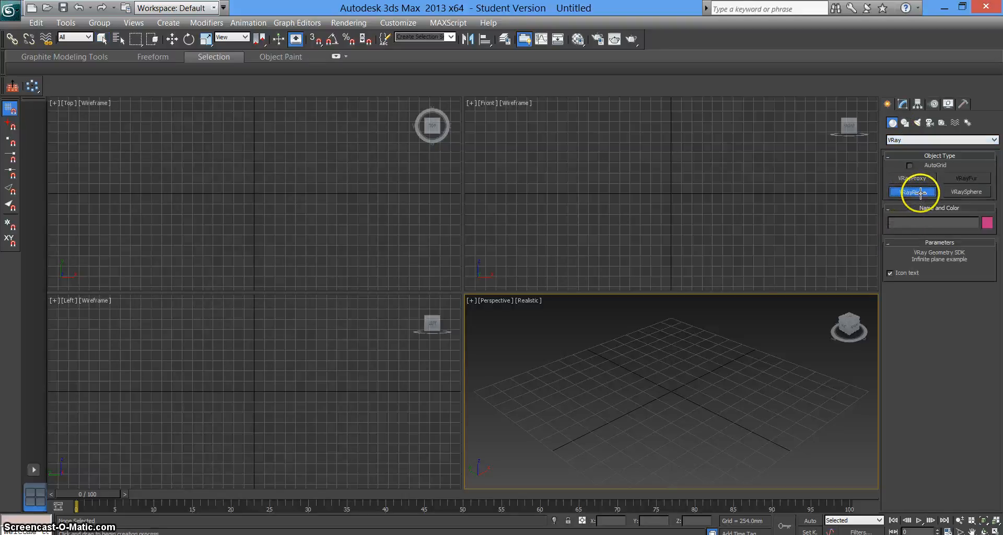
click(741, 404)
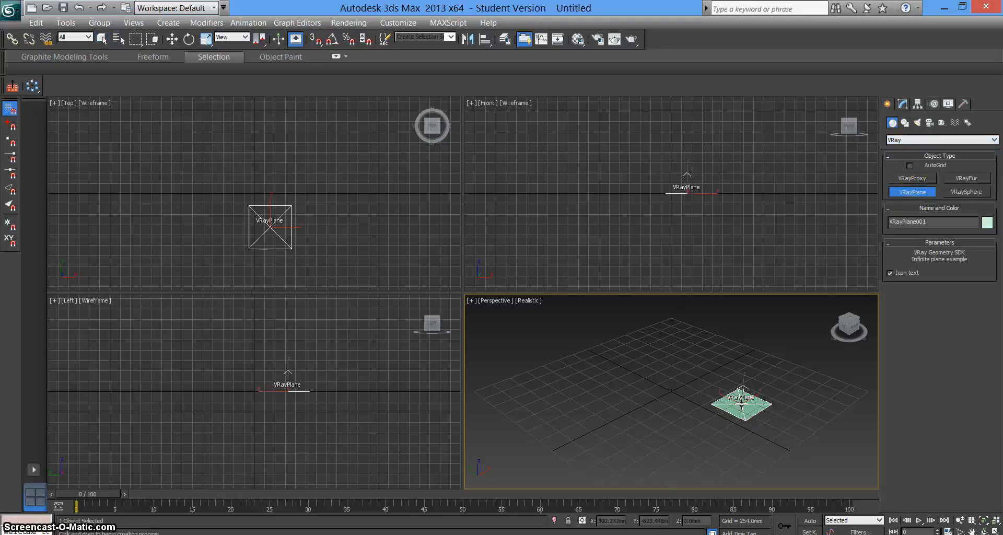
key(alt+w)
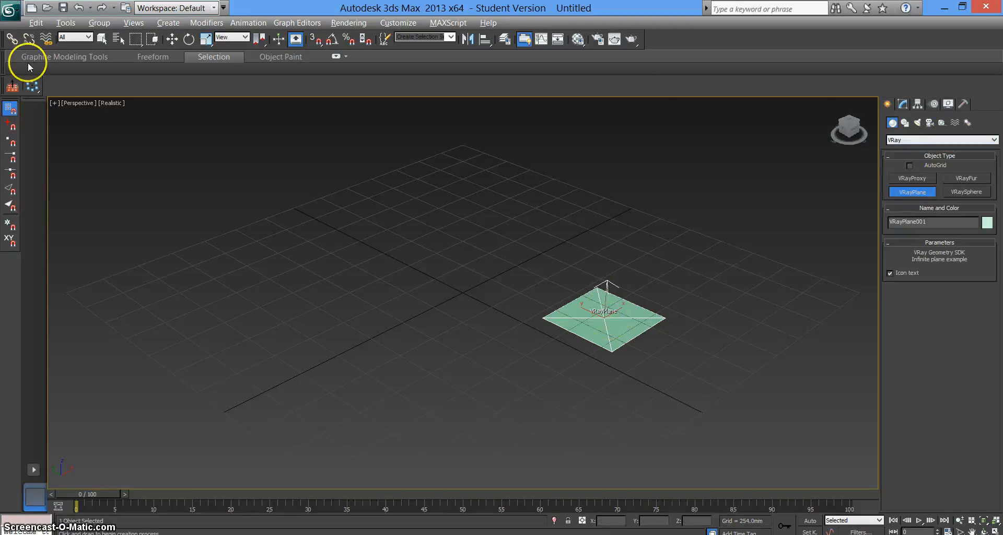
click(101, 39)
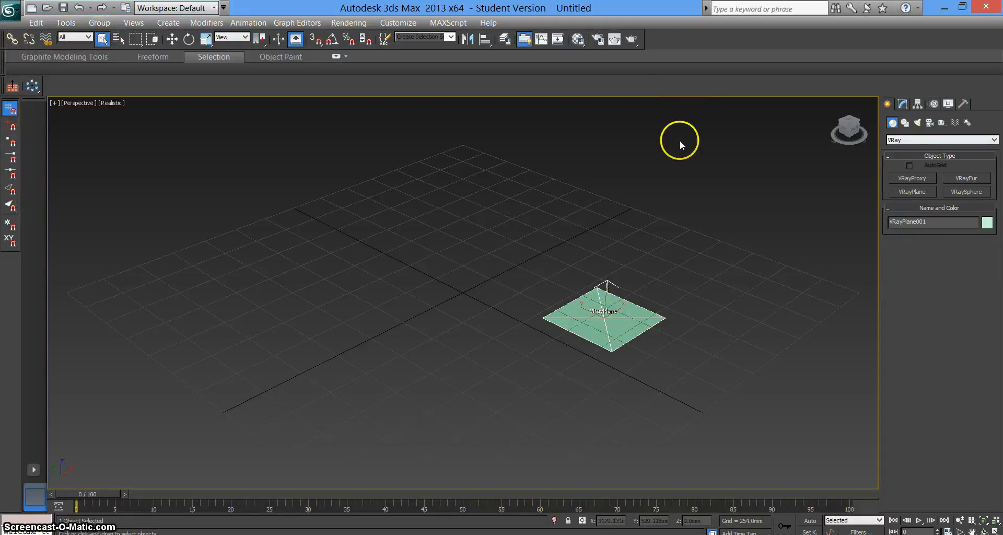
Create a standard primitive box over the VRayPlane, about 721 mm long, 634 mm wide and 727 mm high
click(903, 104)
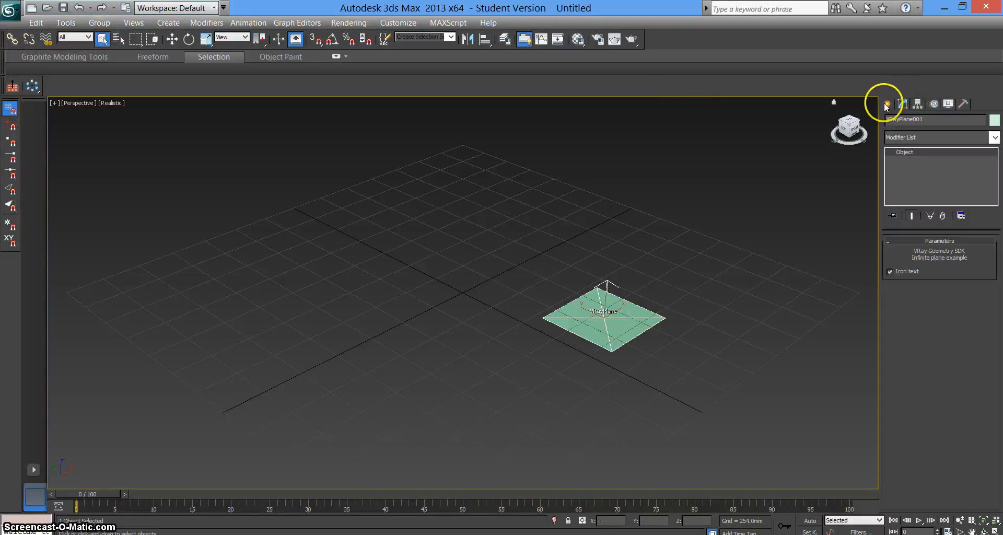
click(887, 103)
click(895, 140)
click(896, 149)
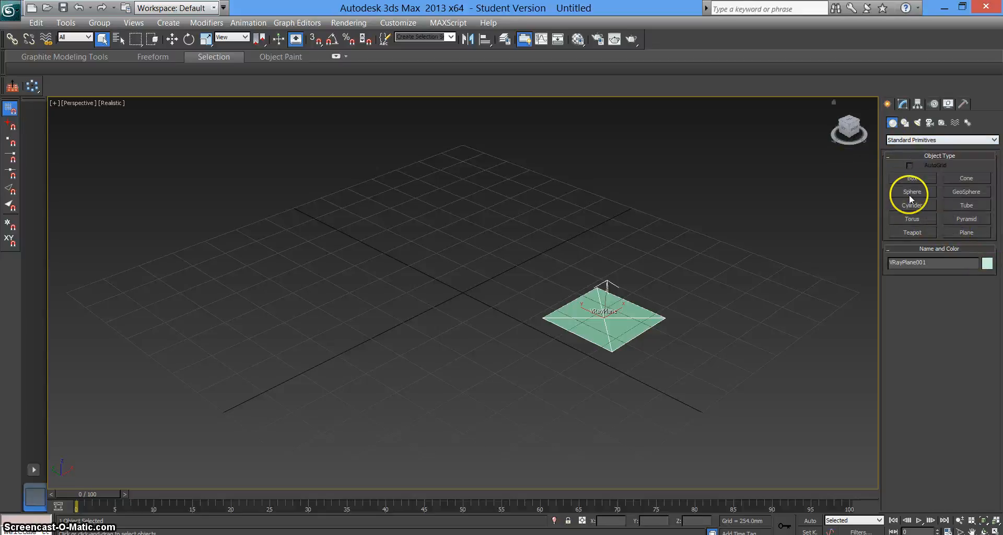
click(915, 181)
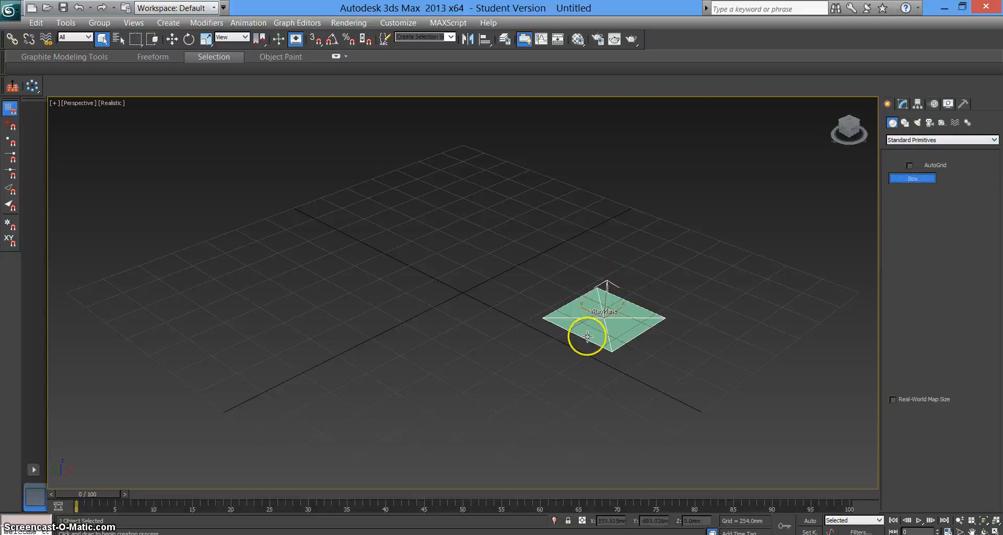
drag(546, 340, 714, 347)
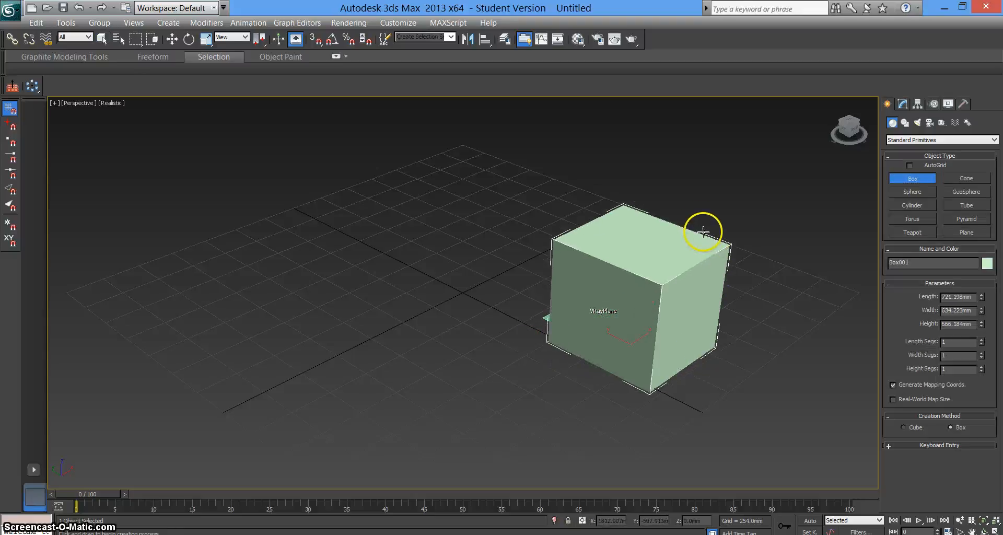
Frame the box closely in the Perspective viewport and create a camera from that view
middle_drag(641, 248, 515, 255)
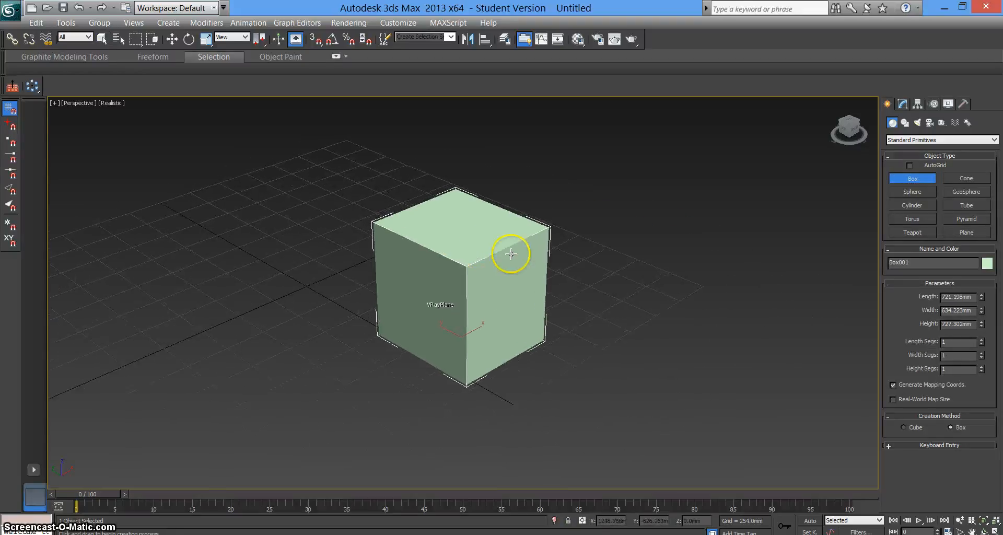
scroll(499, 247, up, 3)
click(499, 247)
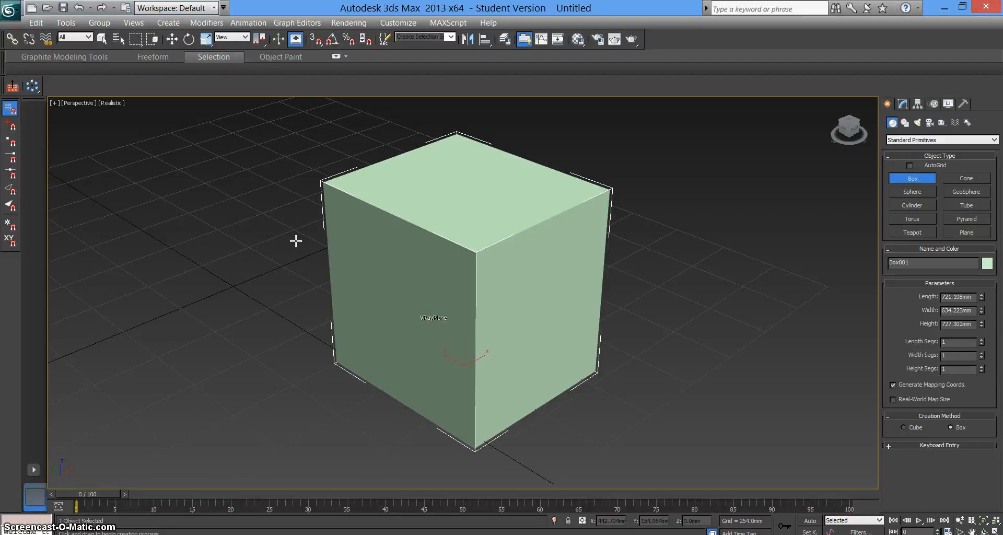
key(ctrl+c)
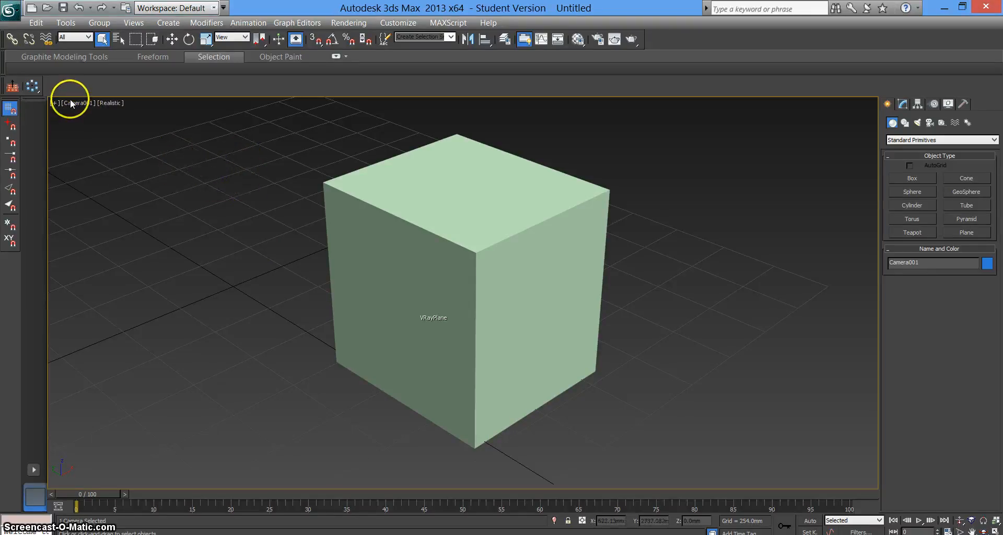
Switch the viewport to Perspective to see the new camera and return it to the Camera001 view
key(p)
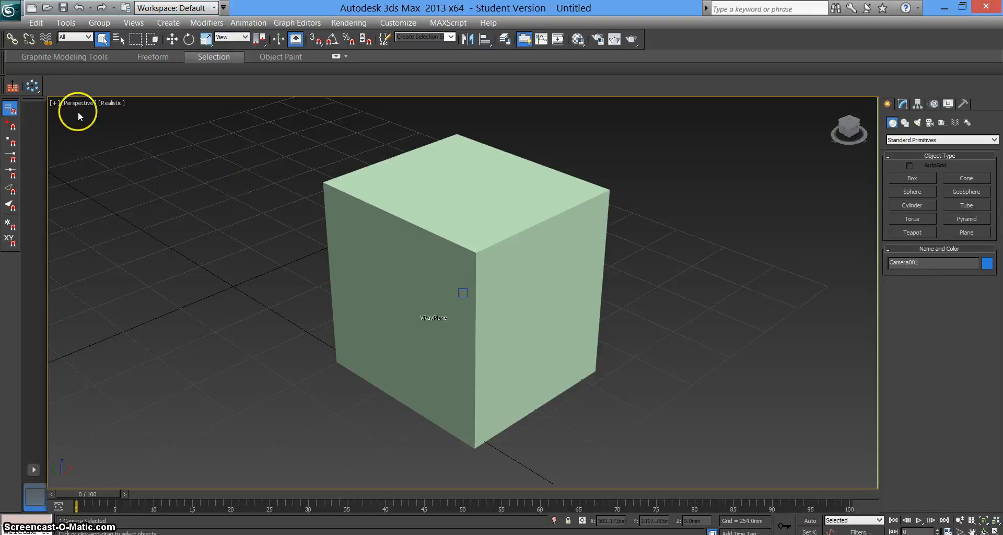
middle_drag(211, 204, 251, 198)
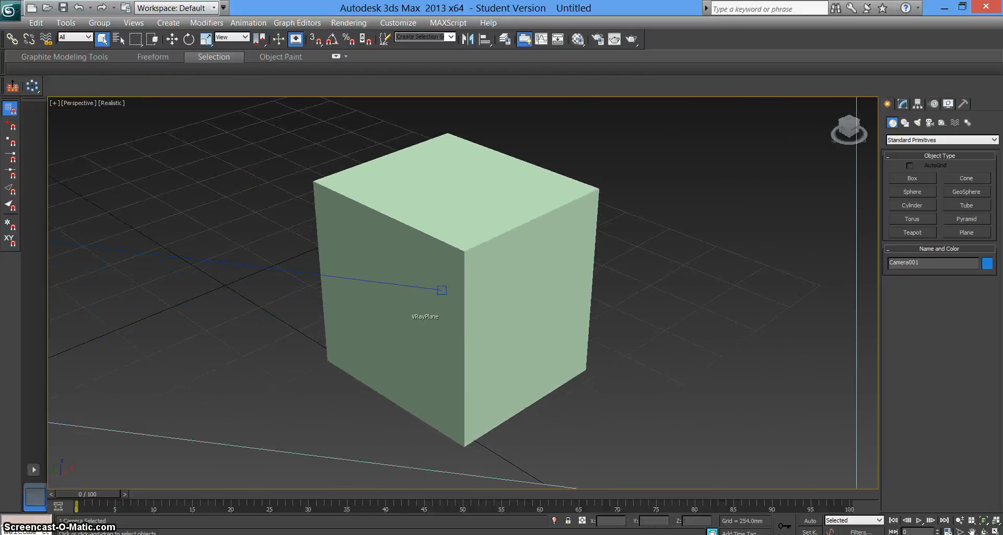
click(76, 103)
mouse_move(111, 114)
click(262, 116)
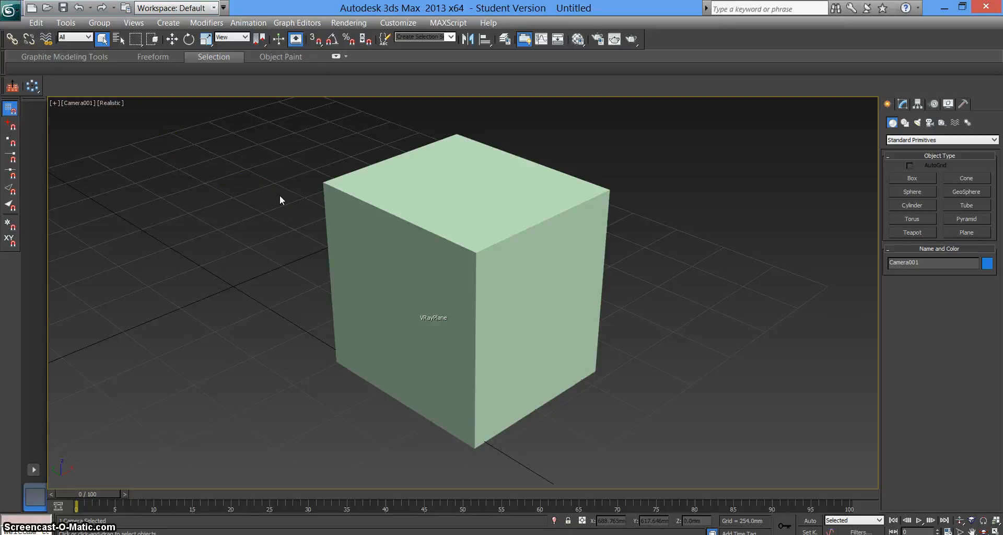
Restore the four-viewport layout and restrict the selection filter to Lights
key(alt+w)
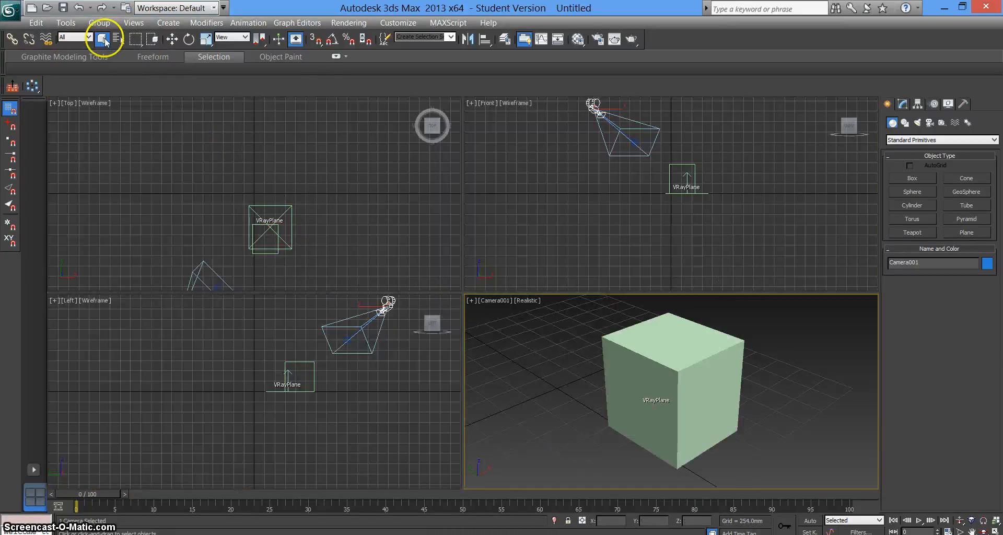
click(76, 37)
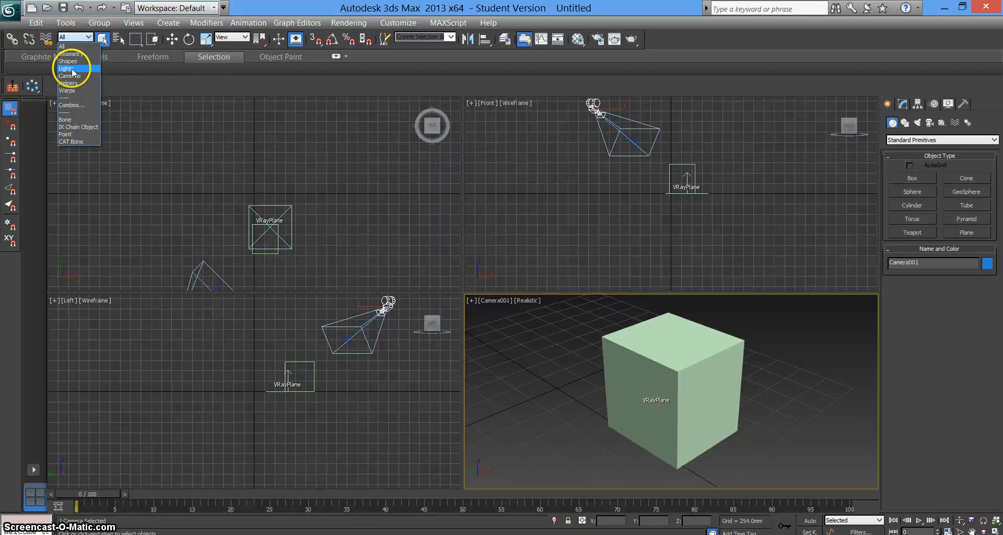
click(70, 69)
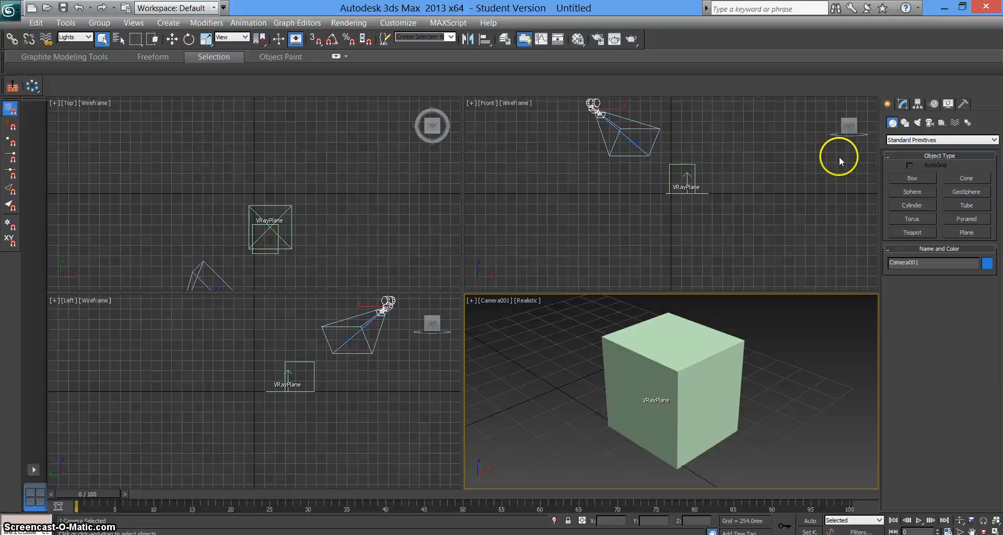
Draw a plane-type VRayLight around the box in the Top viewport, half-length about 997 mm and half-width about 849 mm
click(917, 123)
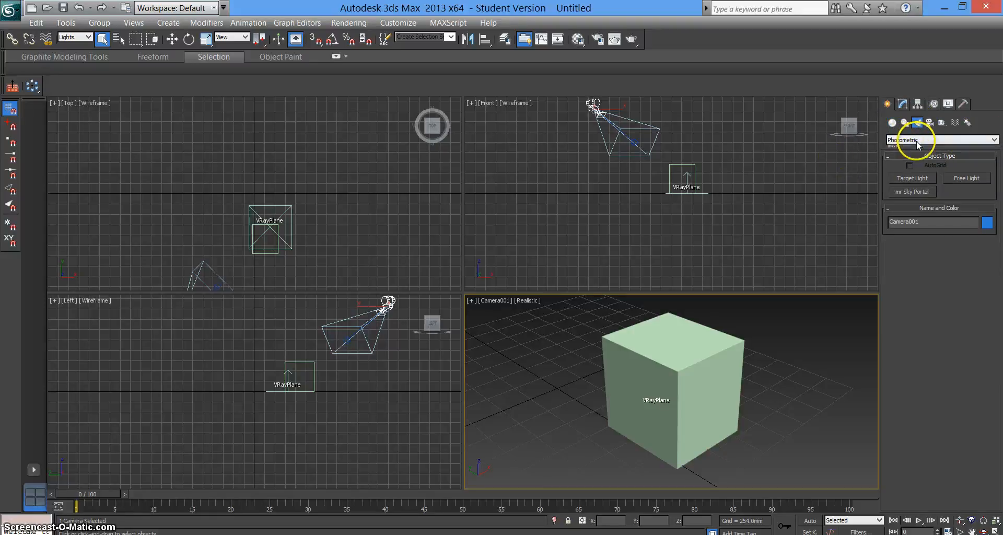
click(913, 139)
click(904, 162)
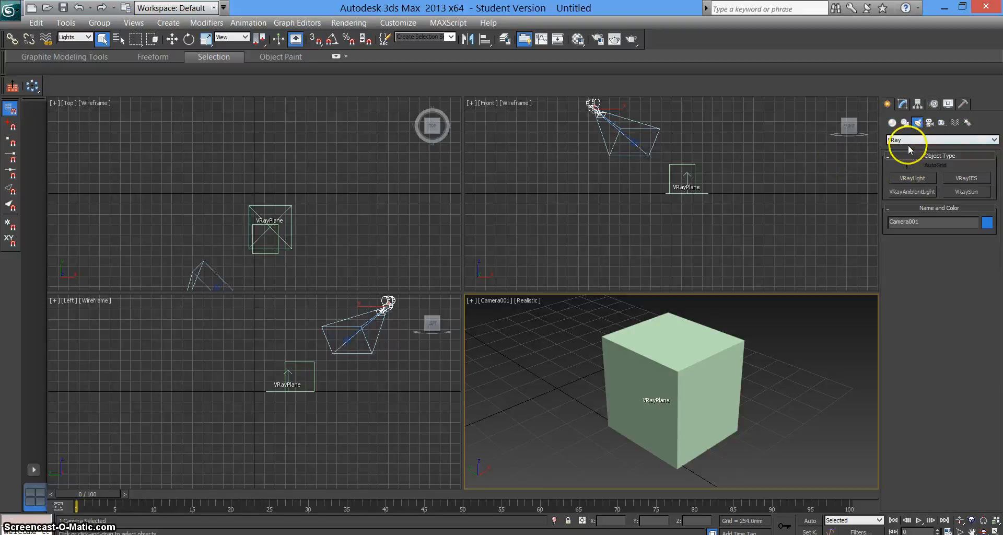
click(920, 178)
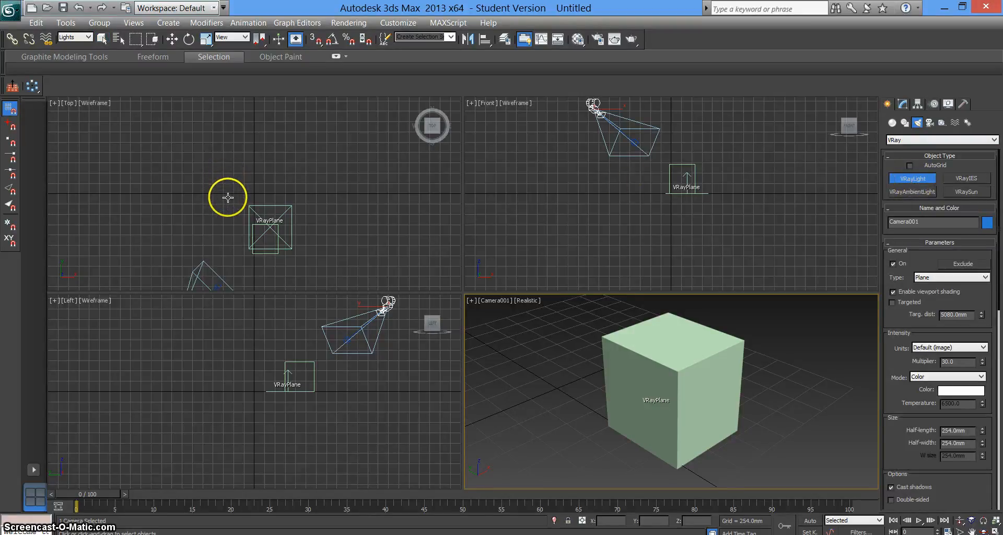
drag(227, 196, 308, 265)
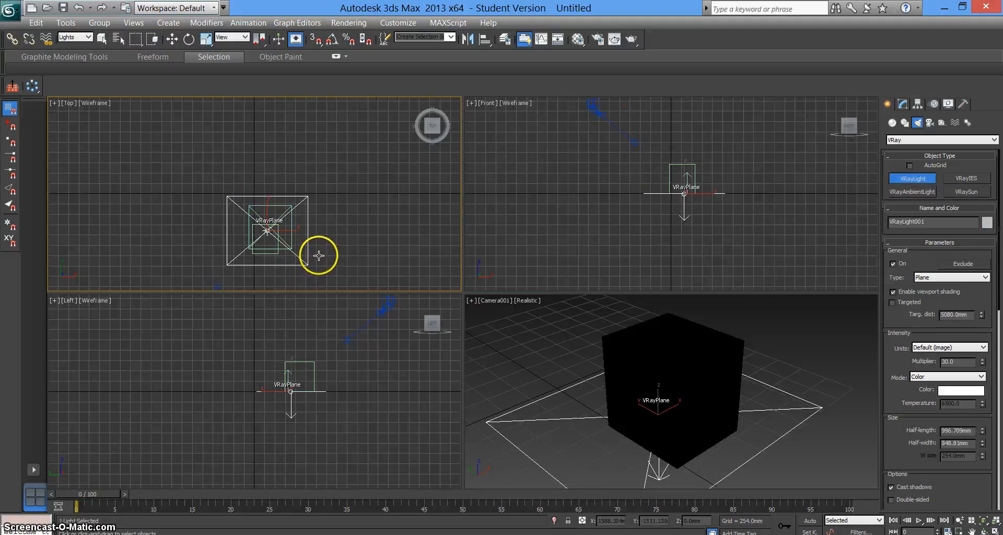
Move the VRayLight straight up above the box in the Left viewport, to a height of about 2227 mm
click(172, 40)
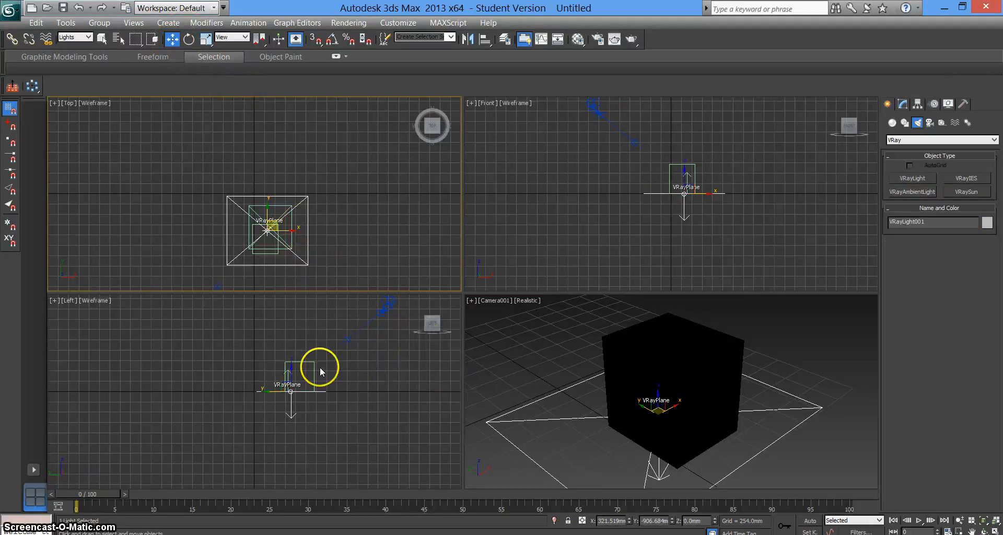
click(343, 362)
key(alt+w)
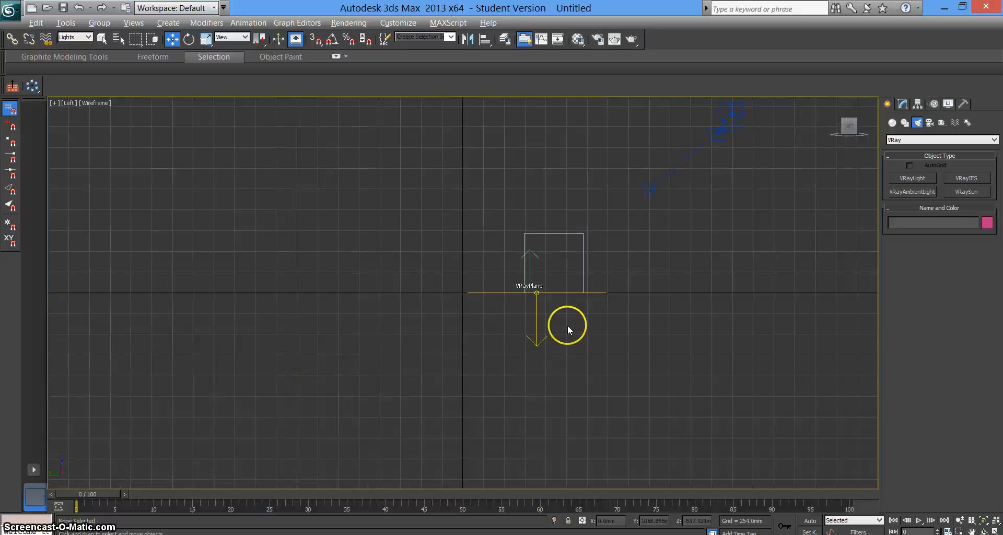
right_click(537, 333)
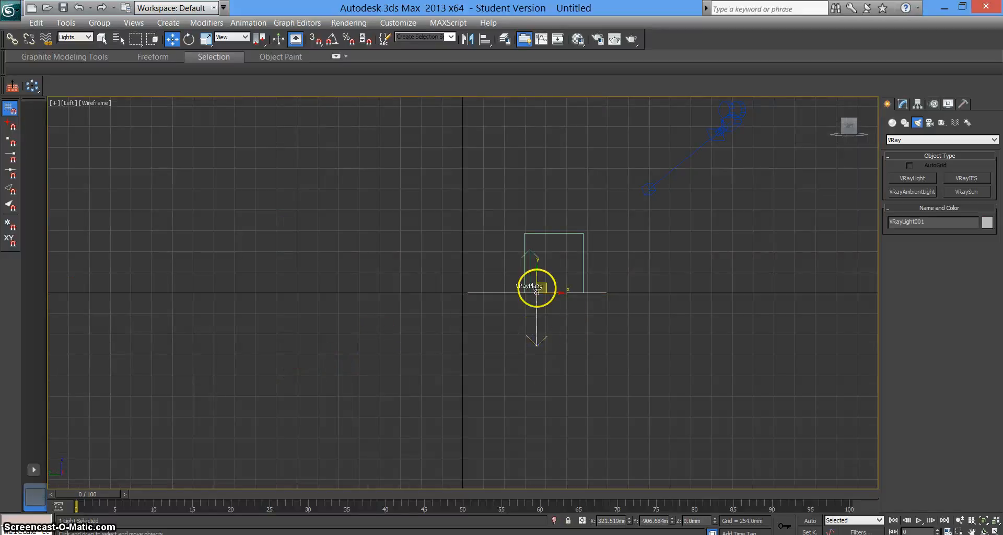
drag(537, 274, 533, 86)
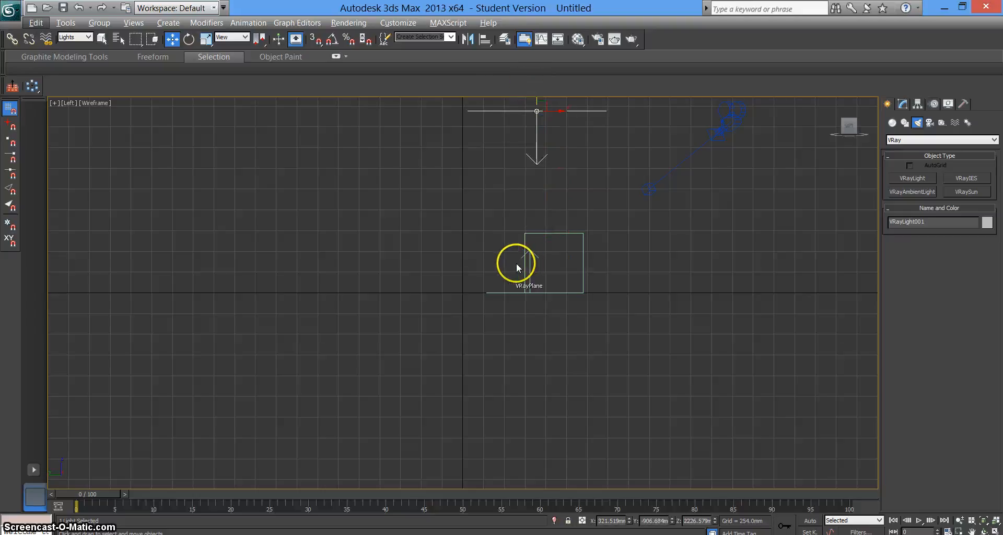
key(alt+w)
Maximize the Camera001 viewport and turn on its safe frames
click(549, 365)
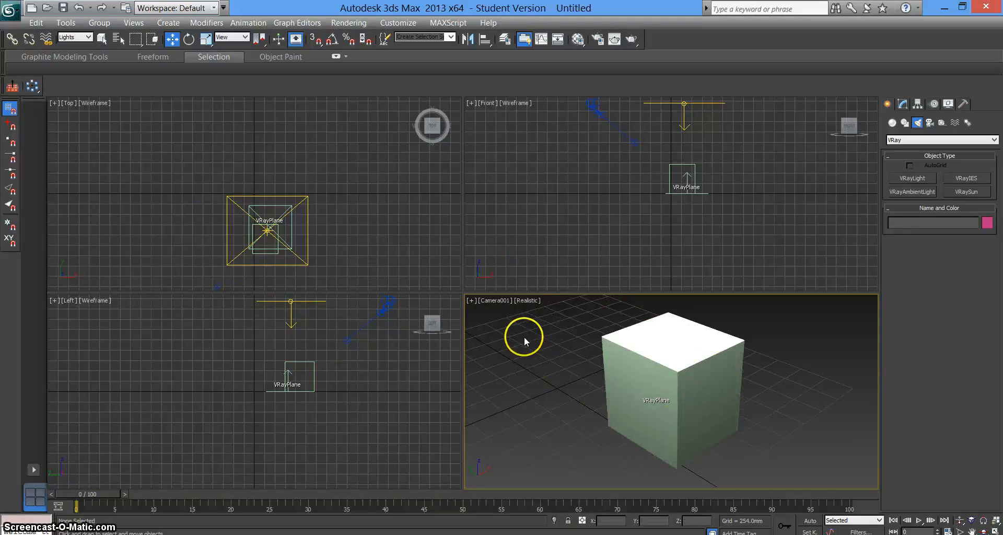
click(102, 39)
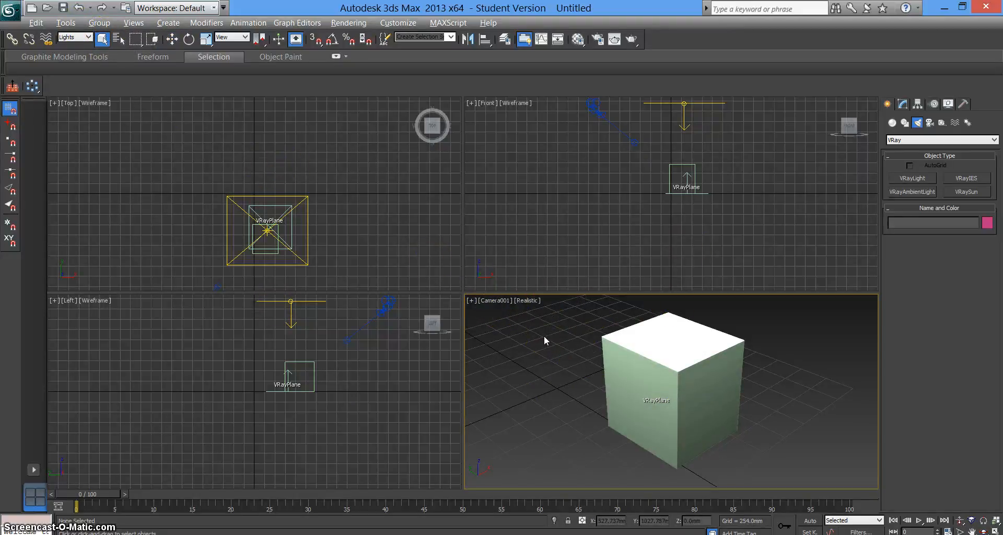
key(alt+w)
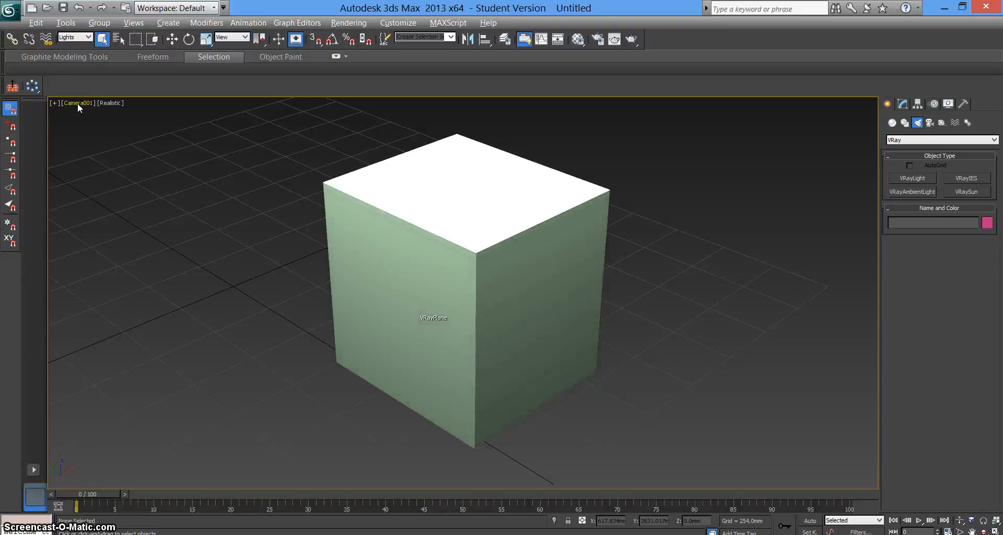
click(77, 103)
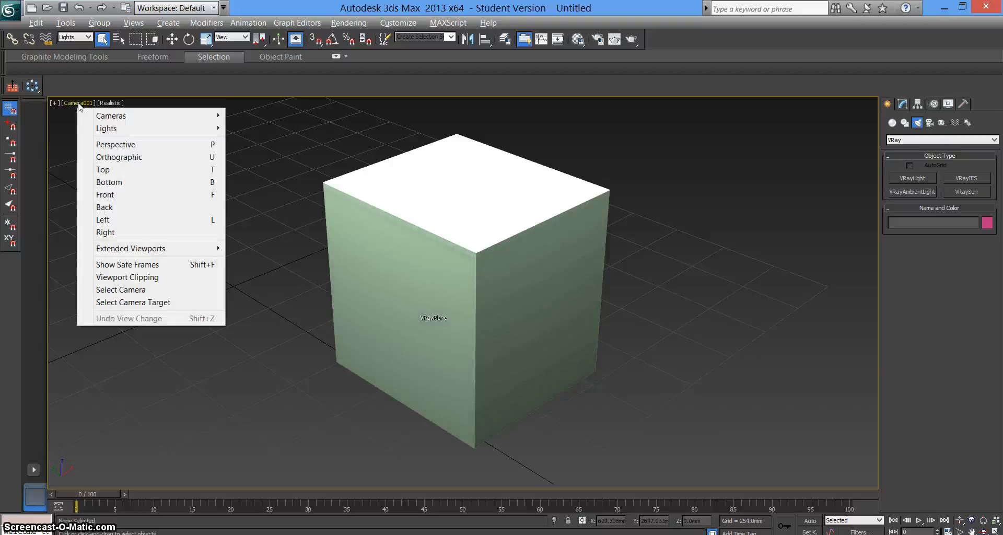
click(132, 249)
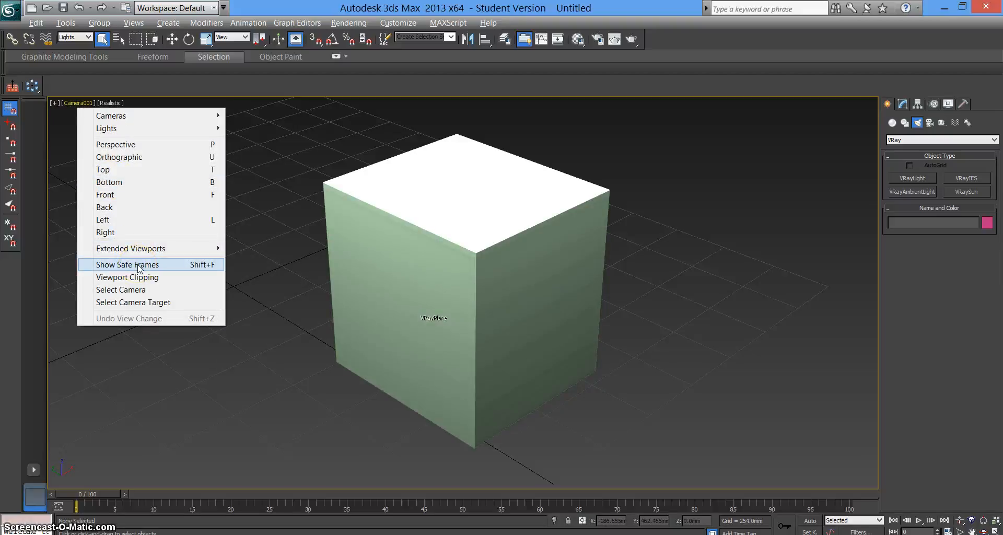
click(151, 268)
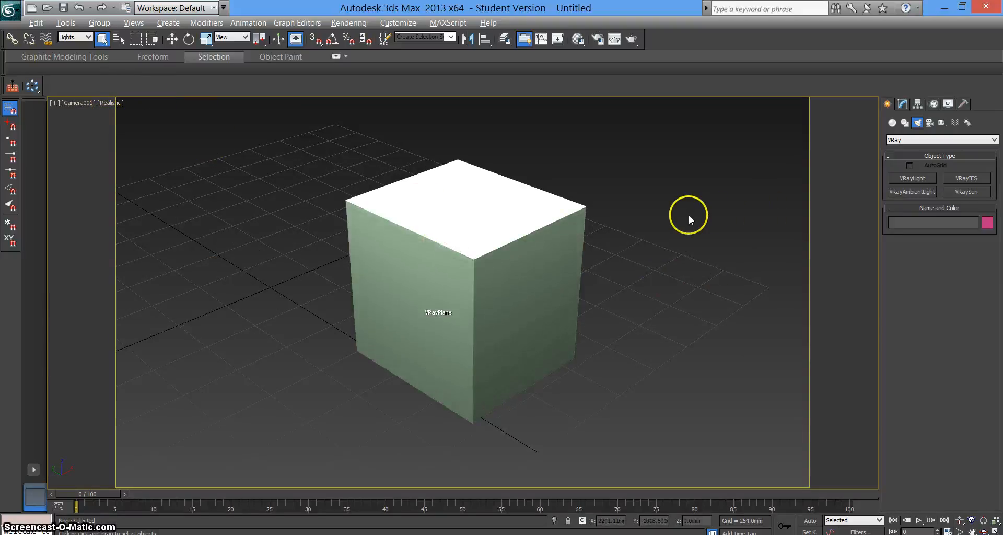
Start a test render of the Camera001 view and cancel it partway, closing the V-Ray messages window
key(shift+q)
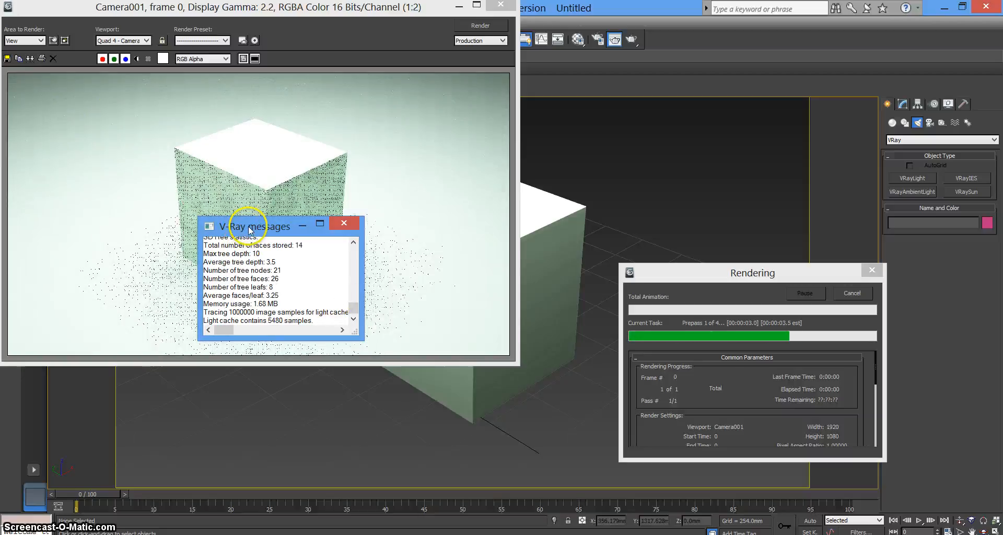
drag(248, 229, 91, 337)
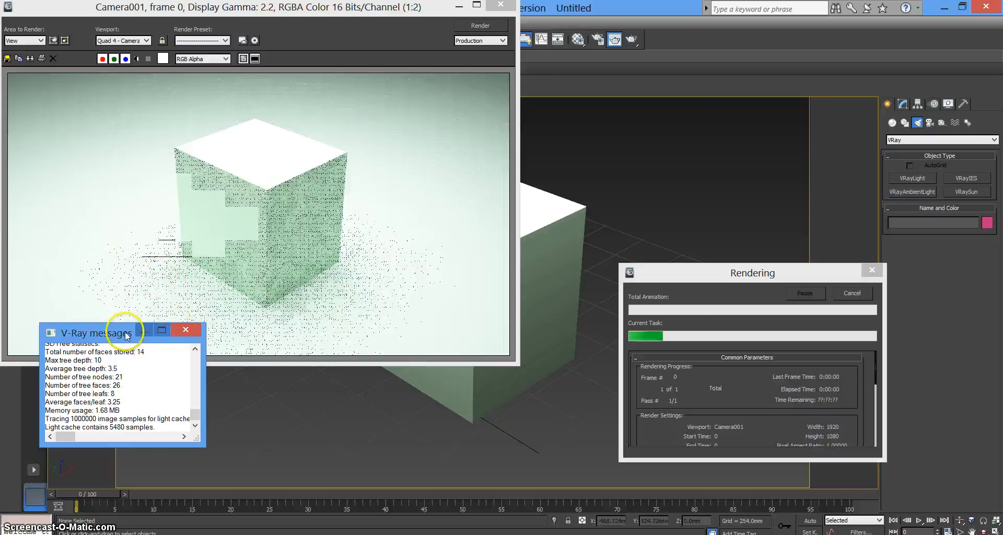
drag(124, 336, 365, 367)
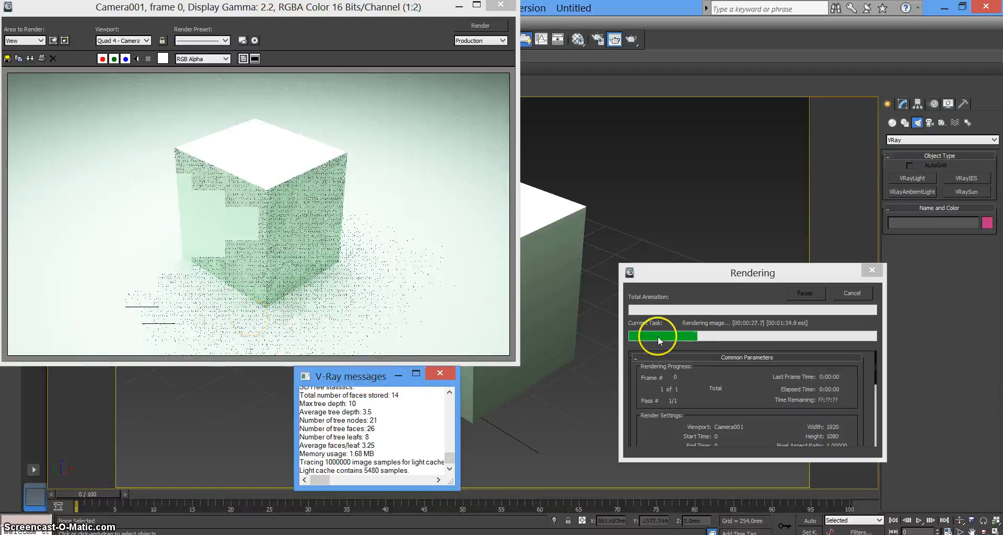
click(857, 297)
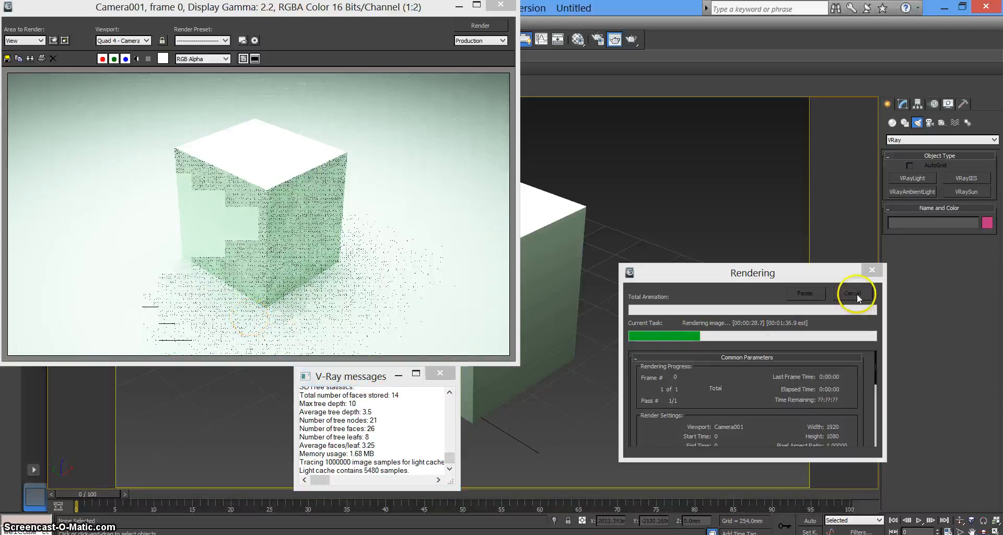
click(440, 373)
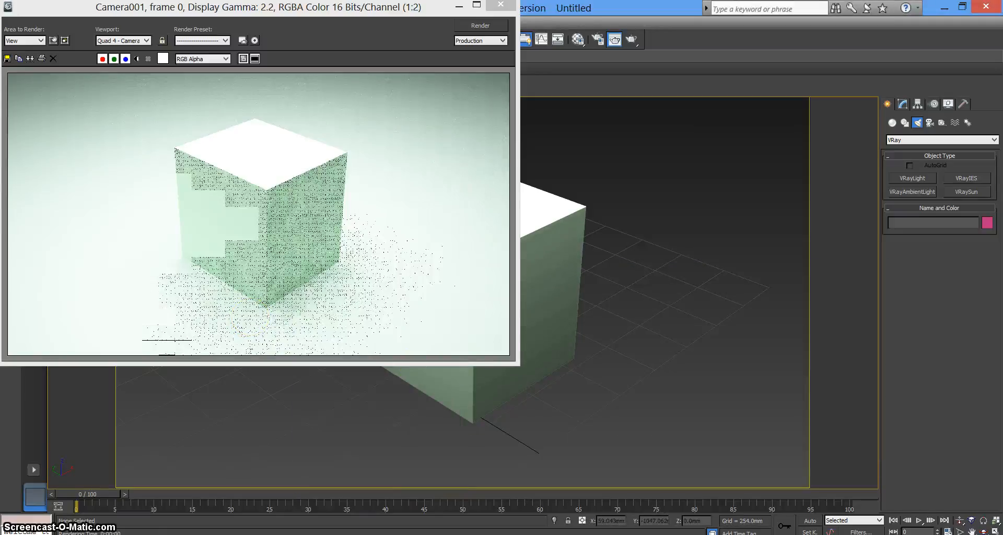